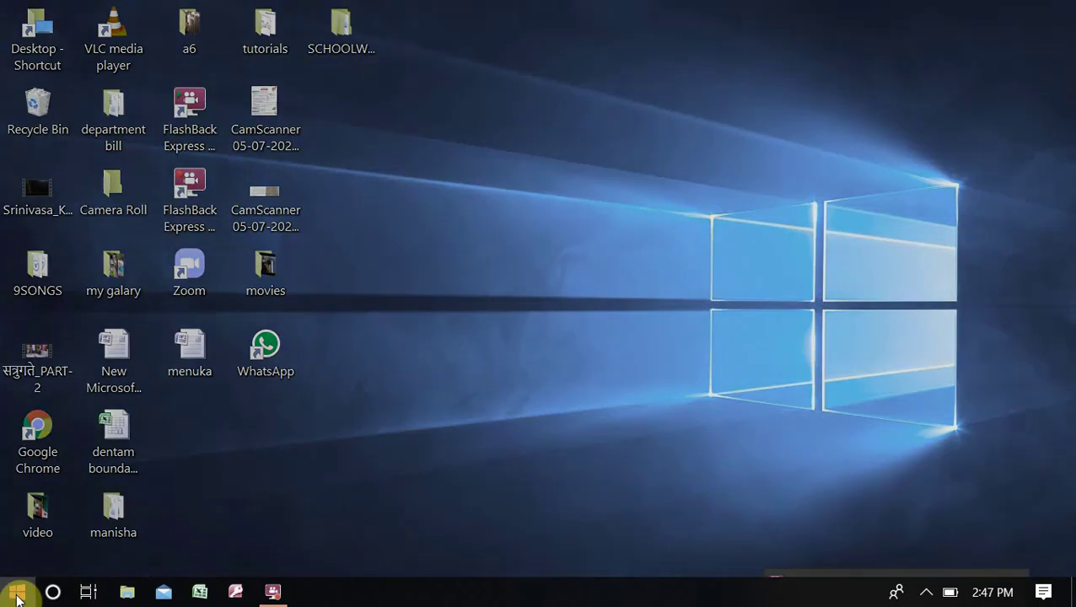
Launch Microsoft Office Access 2007 from the Microsoft Office group of installed programs.
{"action": "left_click", "coordinate": [16, 597]}
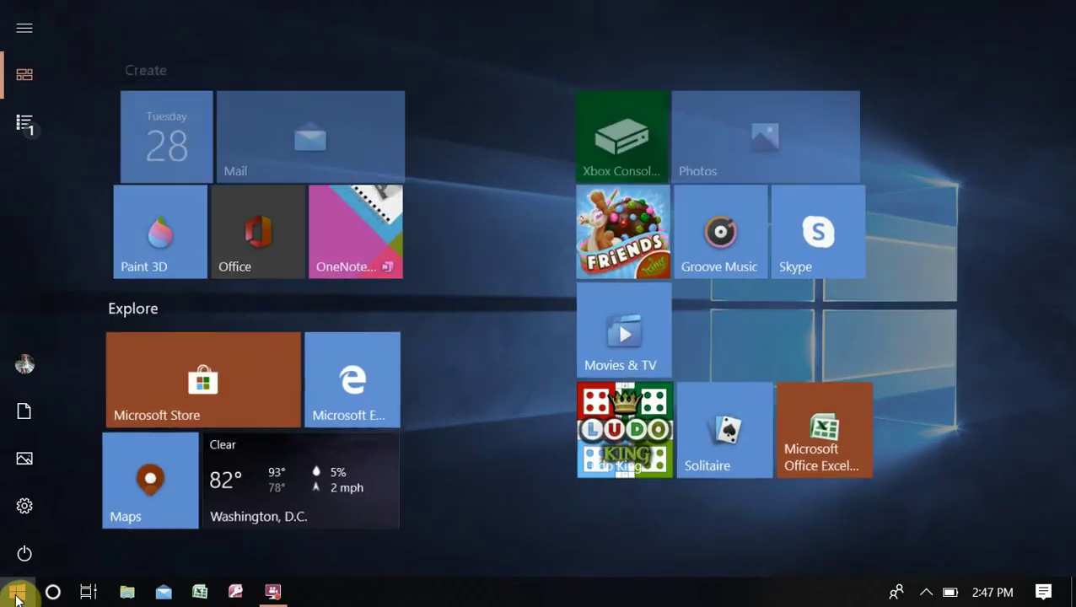
{"action": "left_click", "coordinate": [27, 124]}
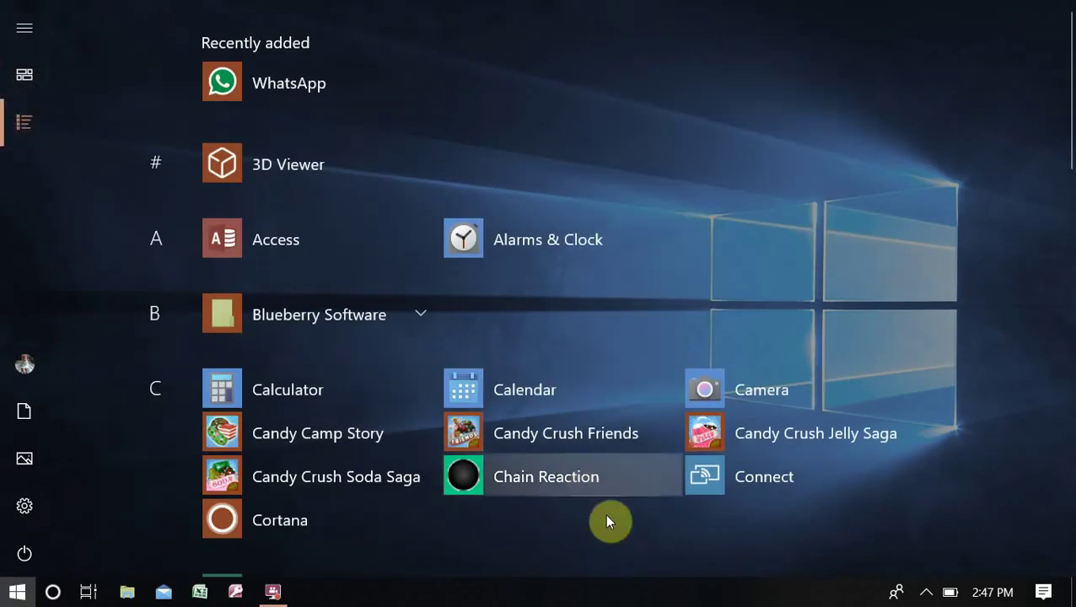
{"action": "scroll", "coordinate": [590, 433], "scroll_direction": "down", "scroll_amount": 6}
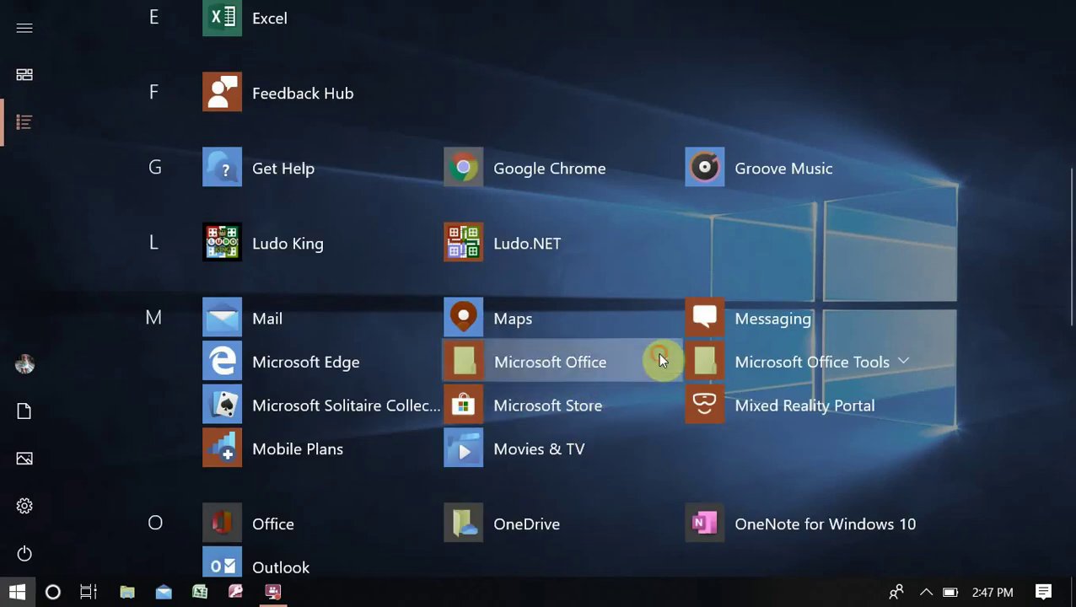
{"action": "left_click", "coordinate": [658, 354]}
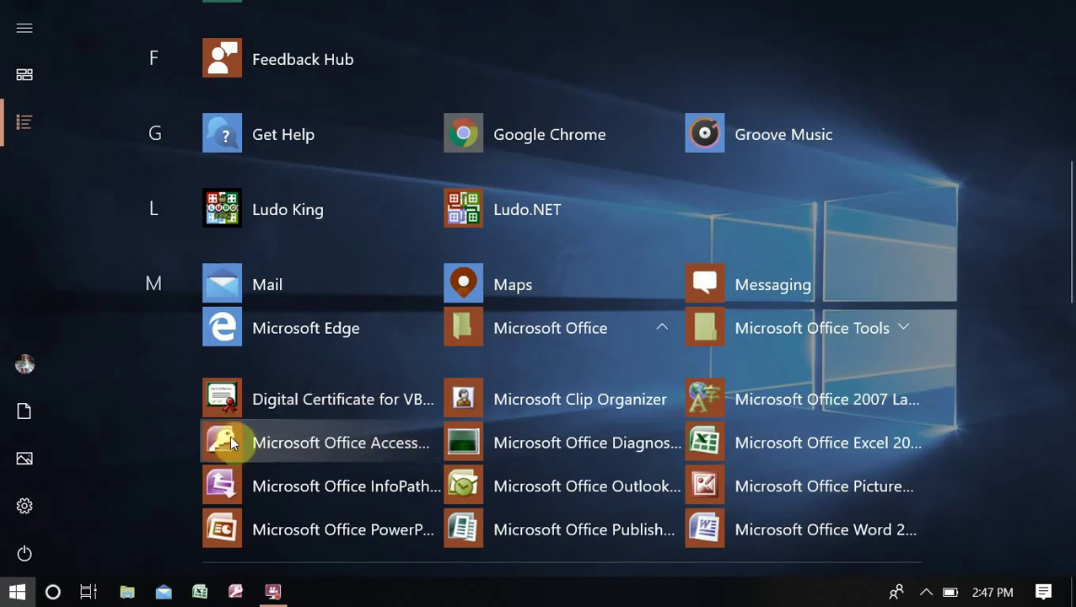
{"action": "left_click", "coordinate": [284, 437]}
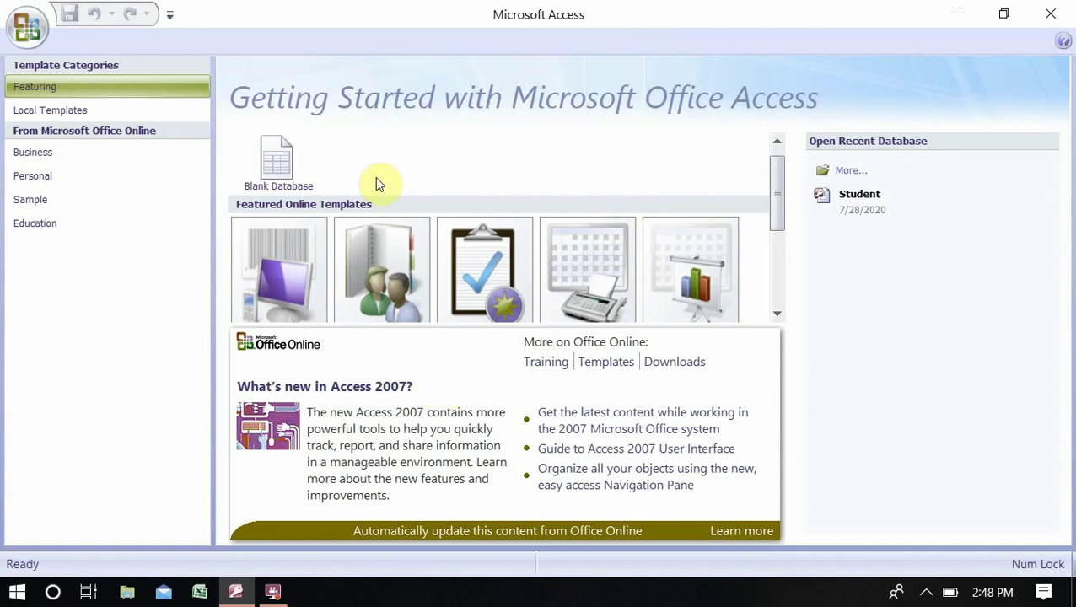
Choose a new blank database and replace its default file name with "Students Infromation".
{"action": "left_click", "coordinate": [282, 171]}
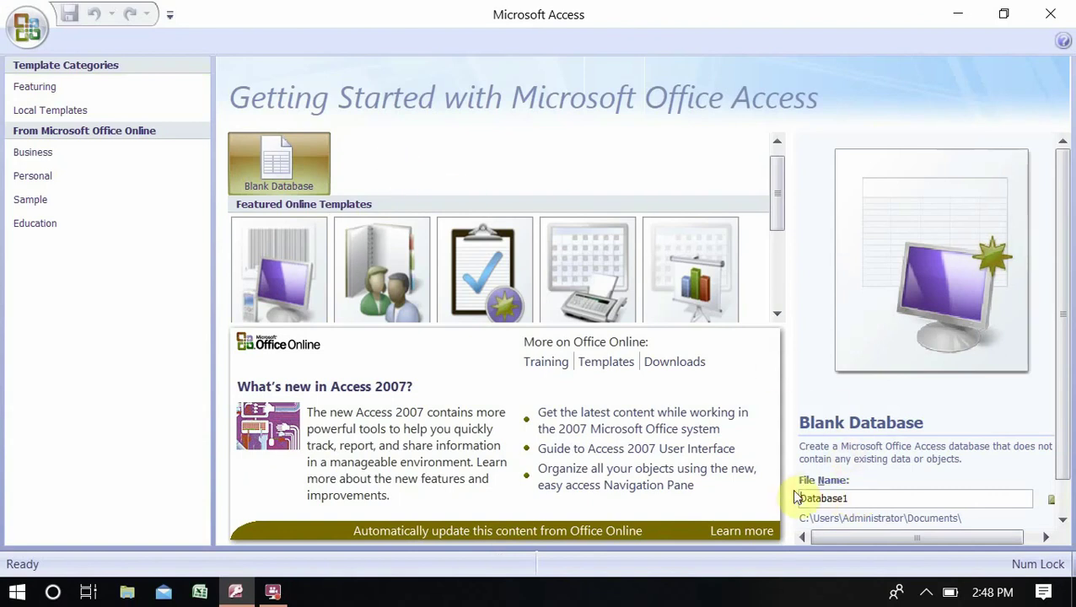
{"action": "left_click", "coordinate": [858, 497]}
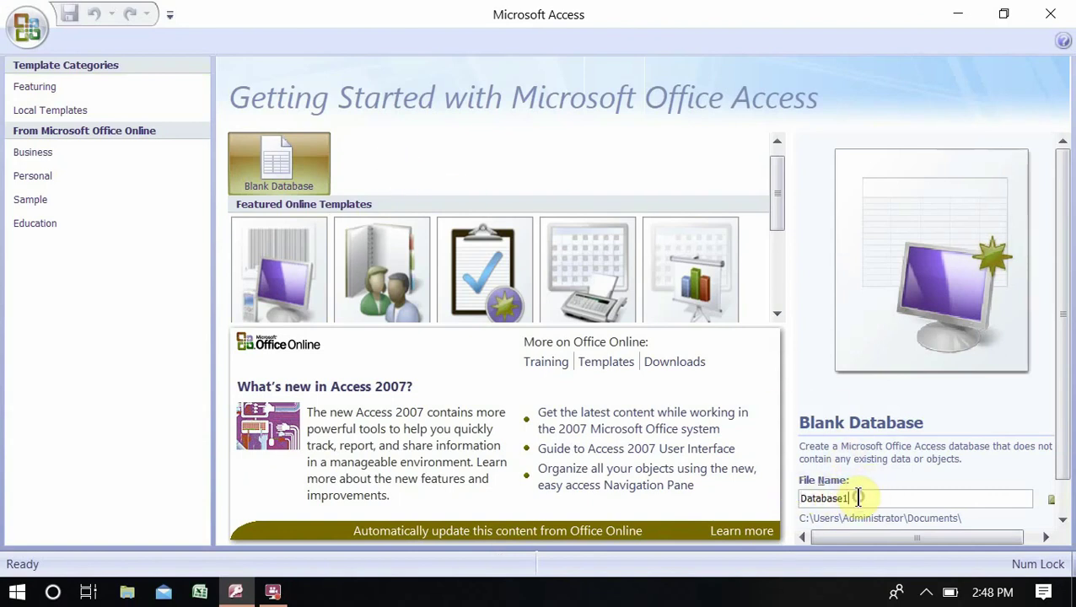
{"action": "key", "text": "BackSpace"}
{"action": "key", "text": "BackSpace"}
{"action": "key", "text": "BackSpace"}
{"action": "key", "text": "BackSpace"}
{"action": "key", "text": "BackSpace"}
{"action": "key", "text": "BackSpace"}
{"action": "key", "text": "BackSpace"}
{"action": "key", "text": "BackSpace"}
{"action": "key", "text": "BackSpace"}
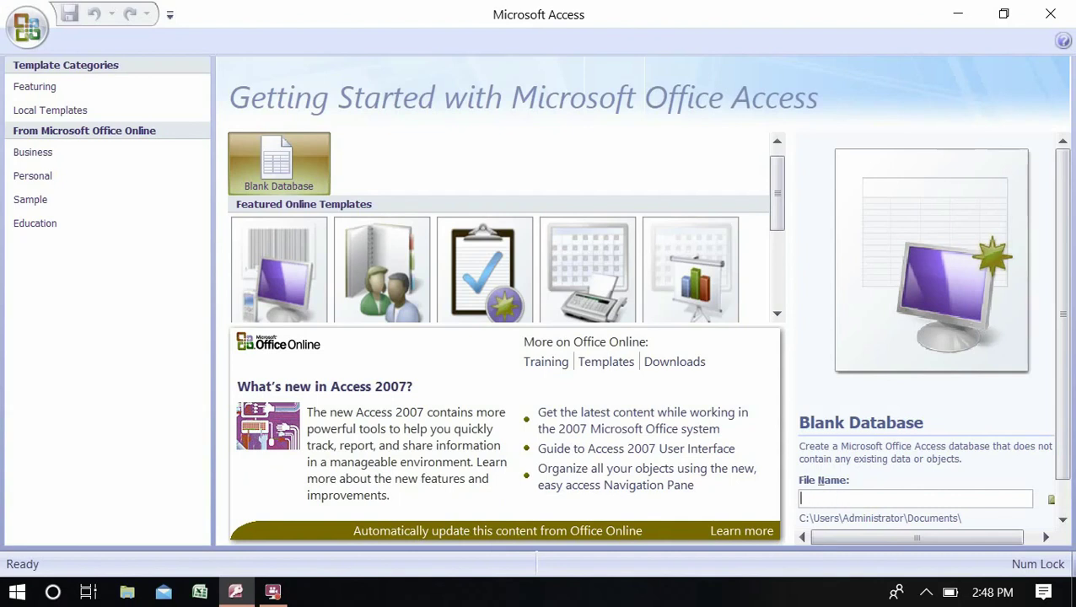
{"action": "type", "text": "Students Infromati"}
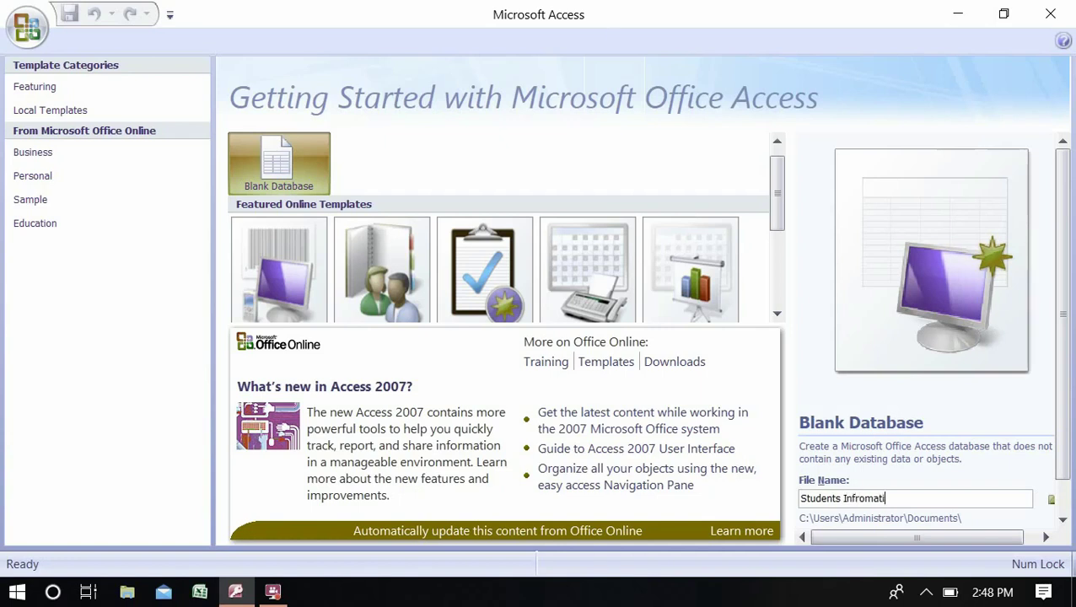
{"action": "type", "text": "on"}
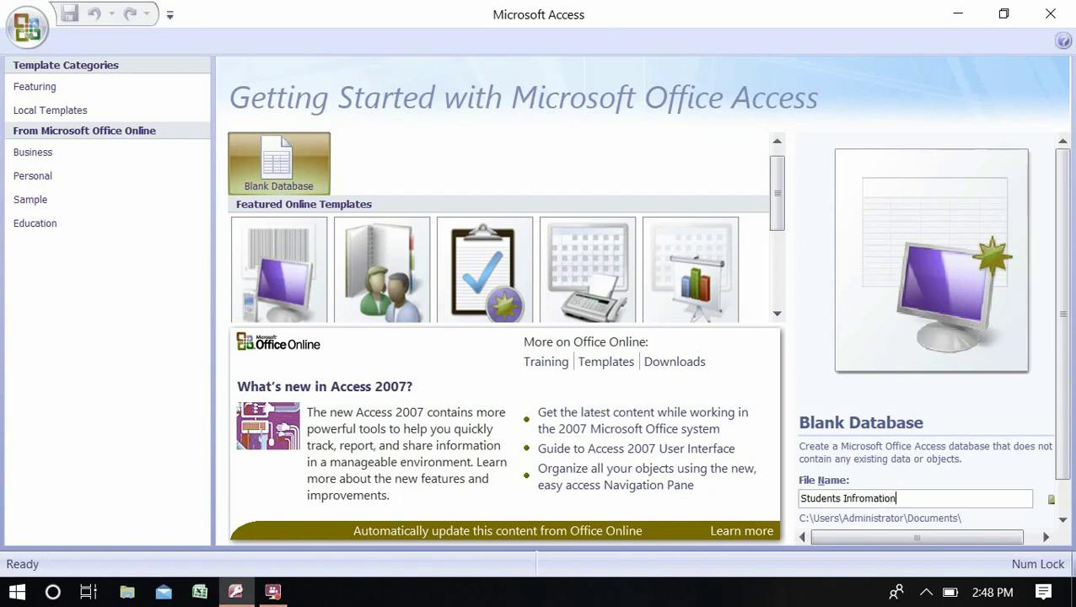
Correct the spelling of the file name to "Students Information" and create the blank database.
{"action": "left_click", "coordinate": [859, 498]}
{"action": "key", "text": "BackSpace"}
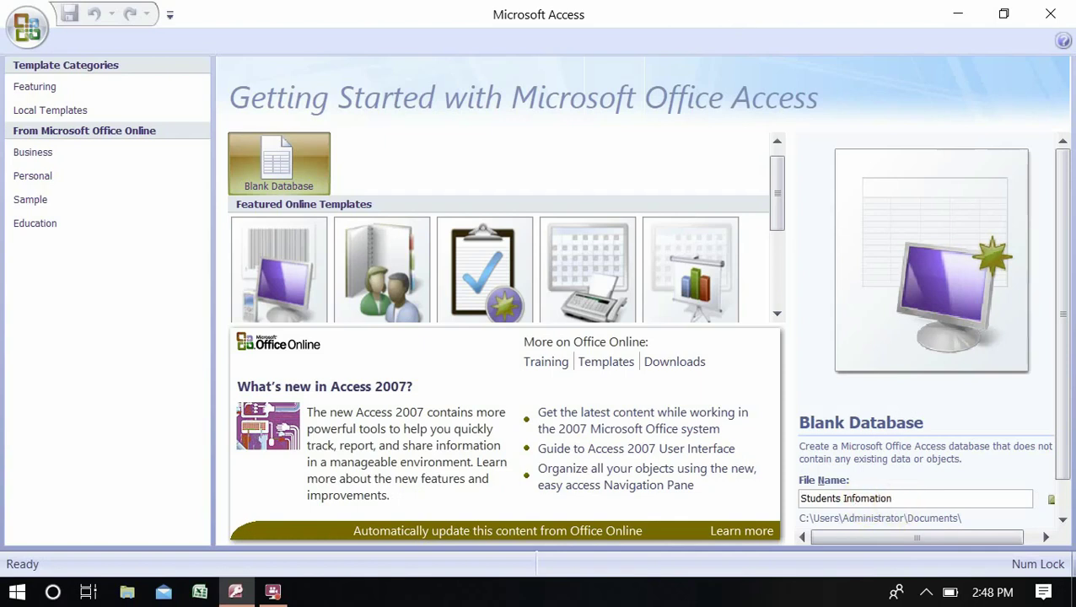
{"action": "key", "text": "Right"}
{"action": "type", "text": "r"}
{"action": "scroll", "coordinate": [1042, 466], "scroll_direction": "down", "scroll_amount": 1}
{"action": "left_click", "coordinate": [843, 509]}
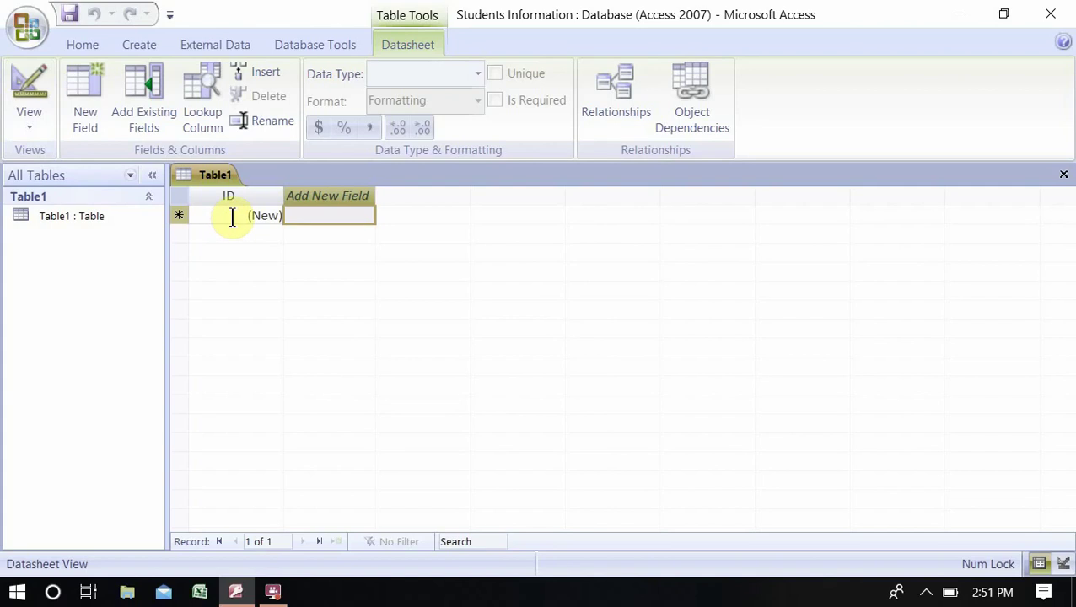
Switch the new table to Design View, saving it under the name "students".
{"action": "left_click", "coordinate": [29, 122]}
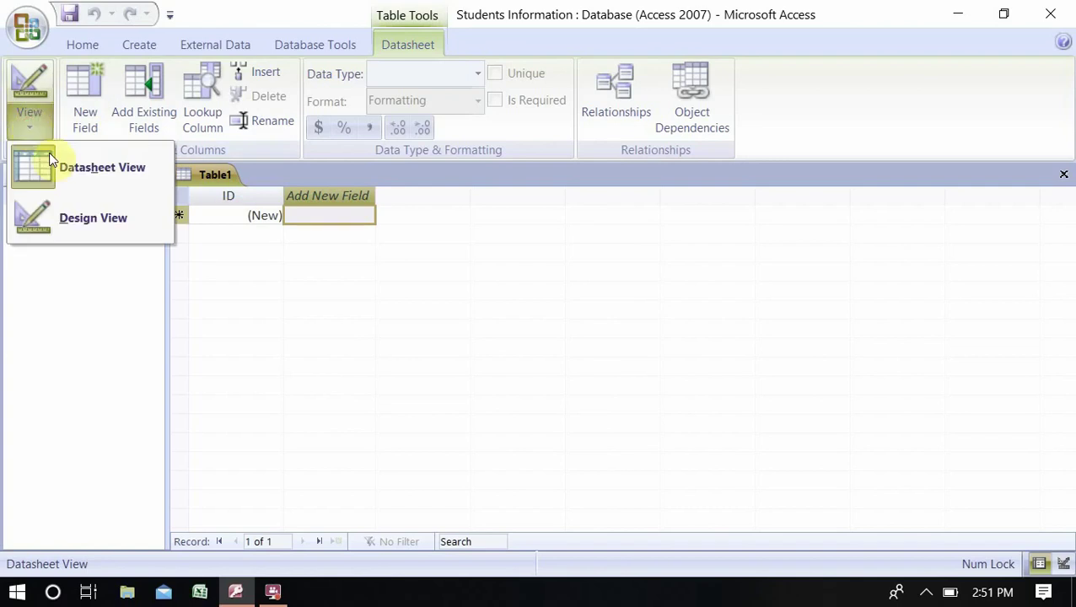
{"action": "left_click", "coordinate": [74, 218]}
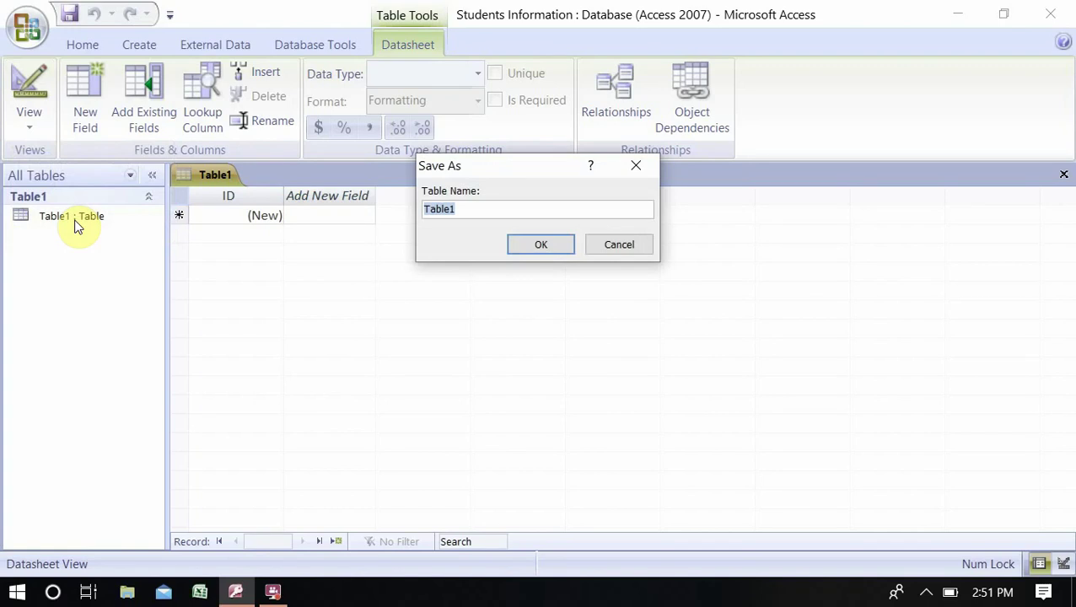
{"action": "type", "text": "students"}
{"action": "key", "text": "Return"}
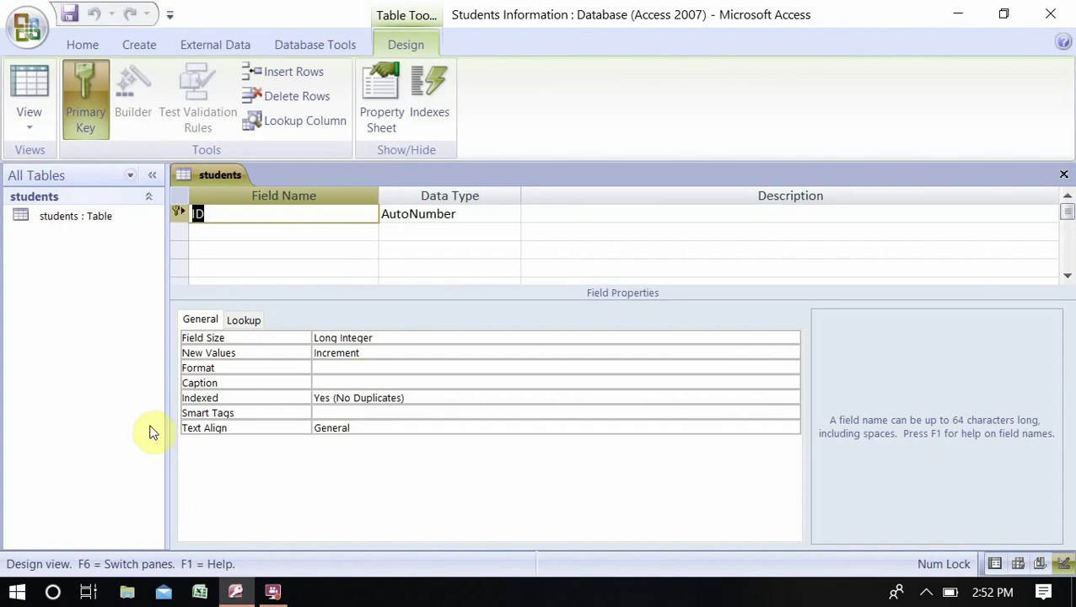
Switch the students table back to Datasheet View.
{"action": "left_click", "coordinate": [29, 127]}
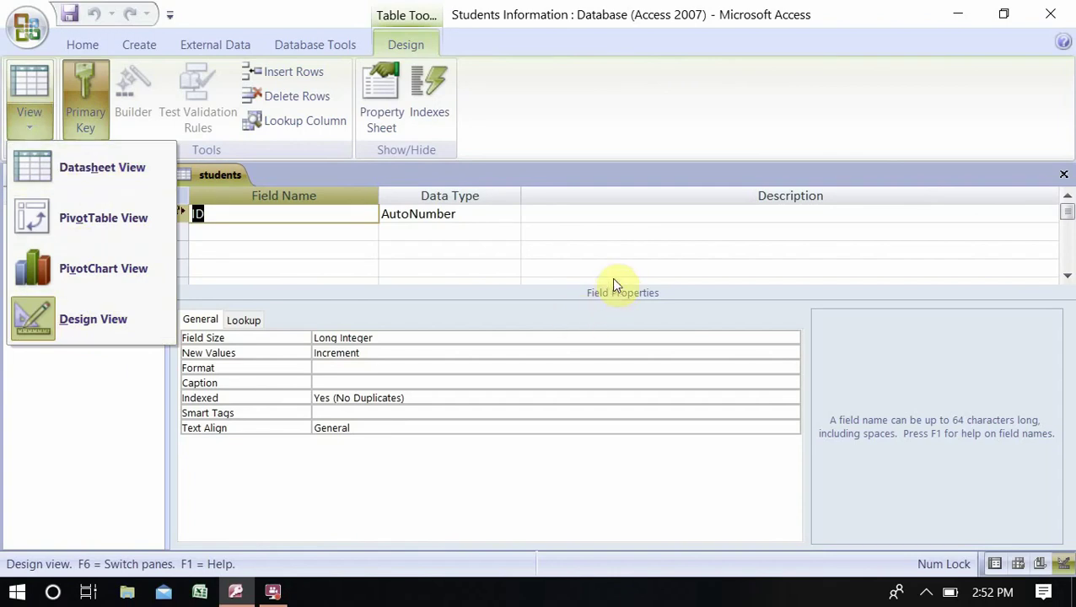
{"action": "left_click", "coordinate": [3, 470]}
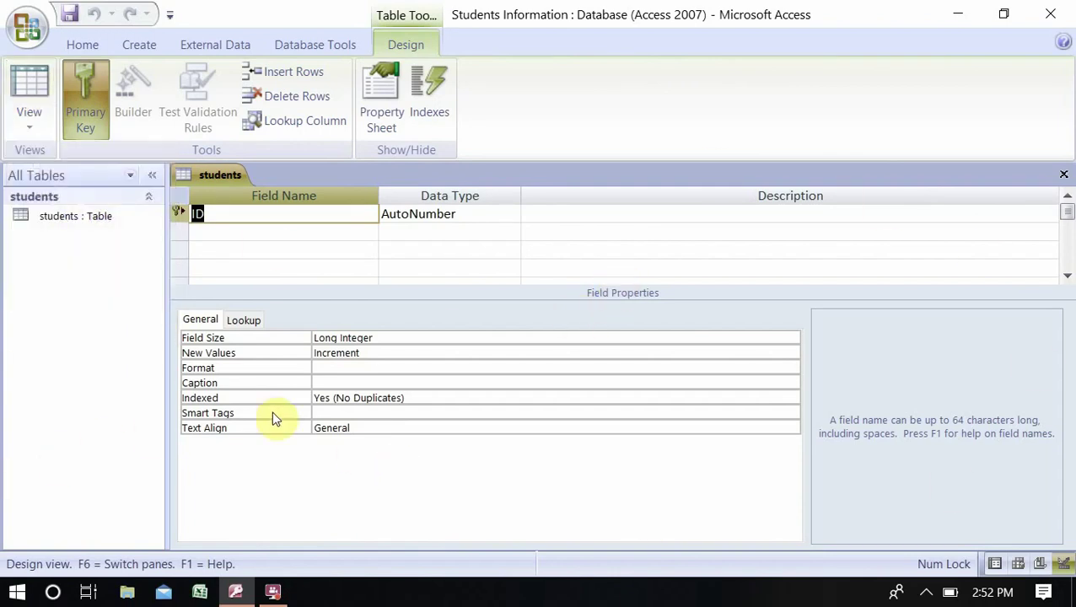
{"action": "left_click", "coordinate": [31, 128]}
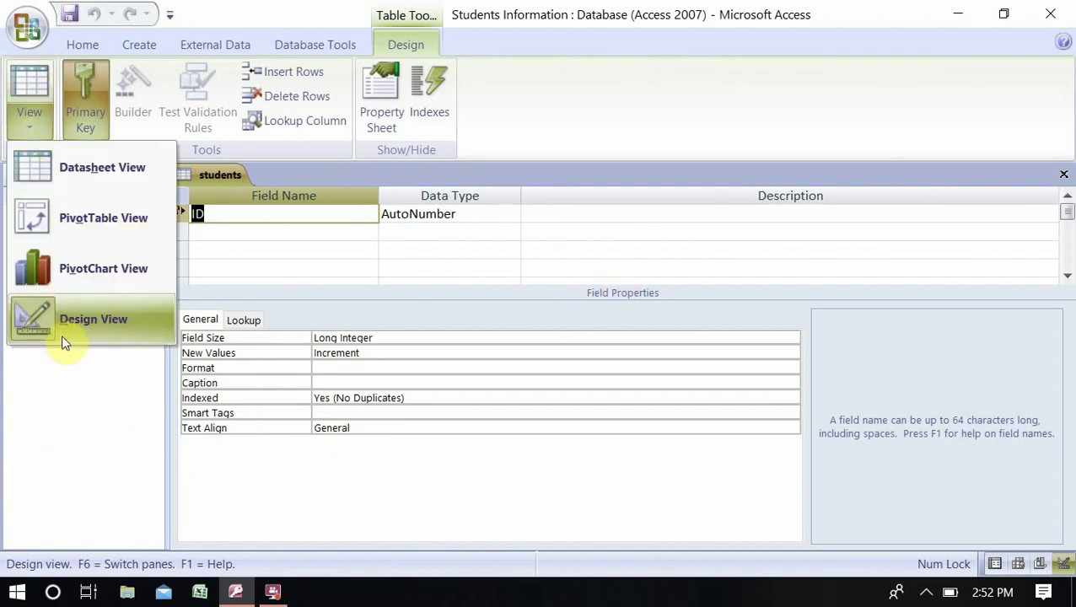
{"action": "left_click", "coordinate": [76, 168]}
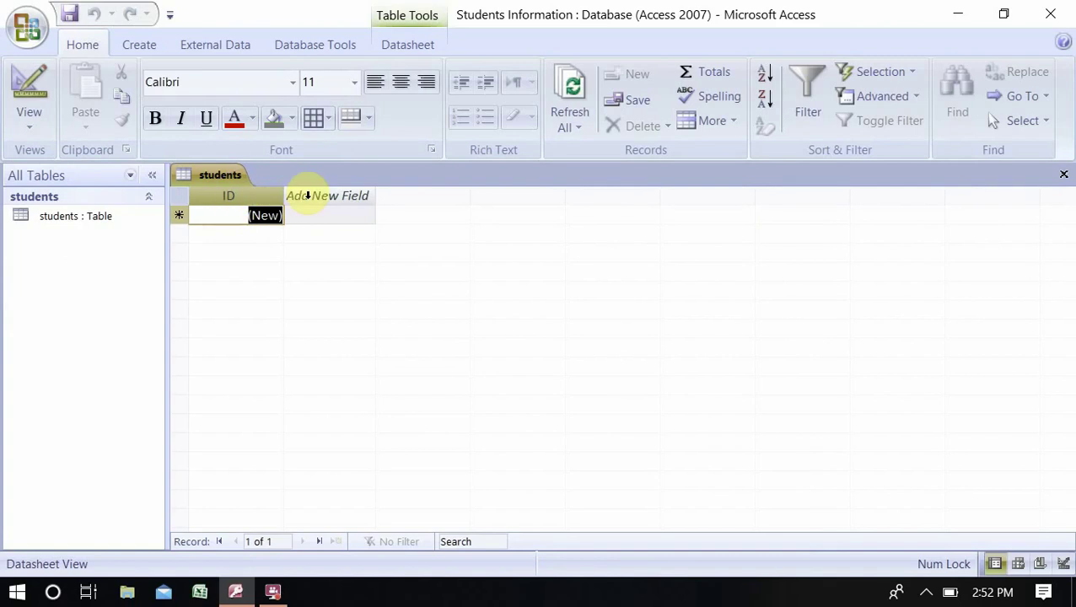
Rename the empty new field column after ID to "NAME", accepting the use of a reserved word.
{"action": "left_click", "coordinate": [306, 195]}
{"action": "right_click", "coordinate": [307, 195]}
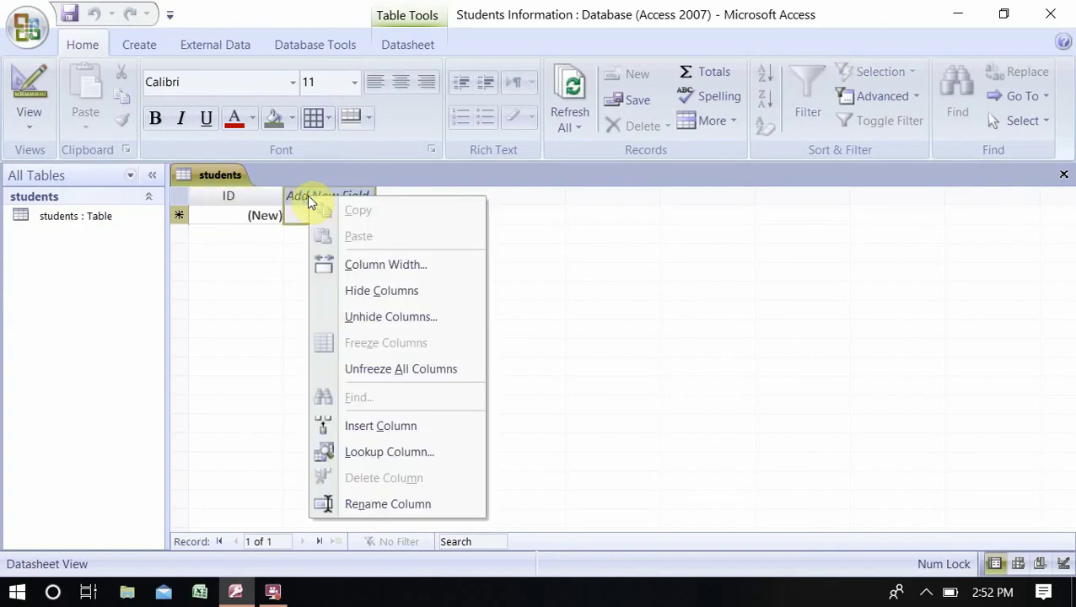
{"action": "left_click", "coordinate": [399, 503]}
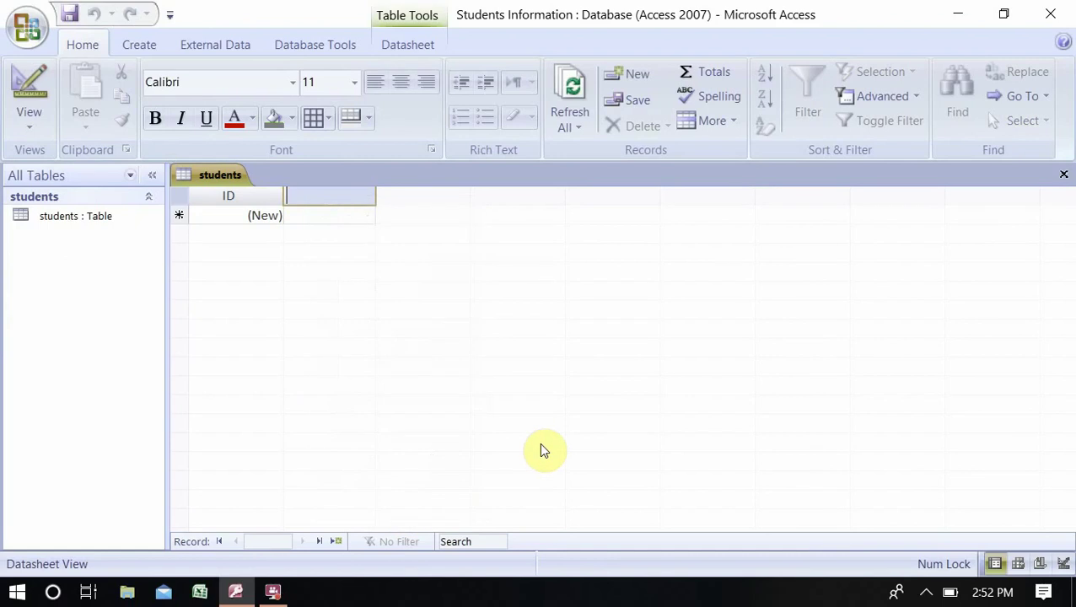
{"action": "type", "text": "nam"}
{"action": "key", "text": "BackSpace"}
{"action": "key", "text": "BackSpace"}
{"action": "key", "text": "BackSpace"}
{"action": "key", "text": "Caps_Lock"}
{"action": "type", "text": "NAME"}
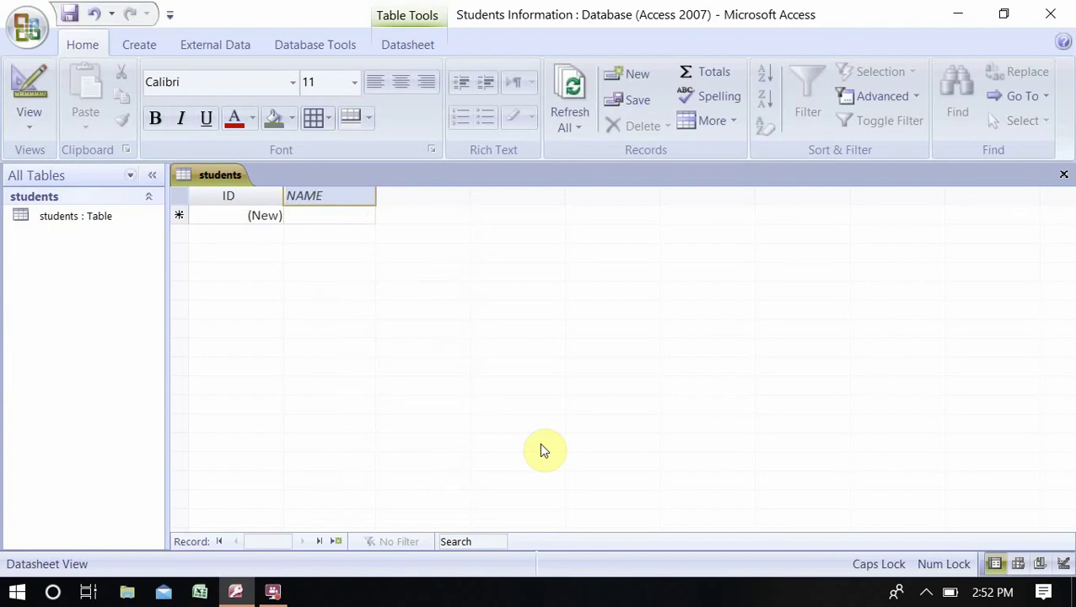
{"action": "key", "text": "Return"}
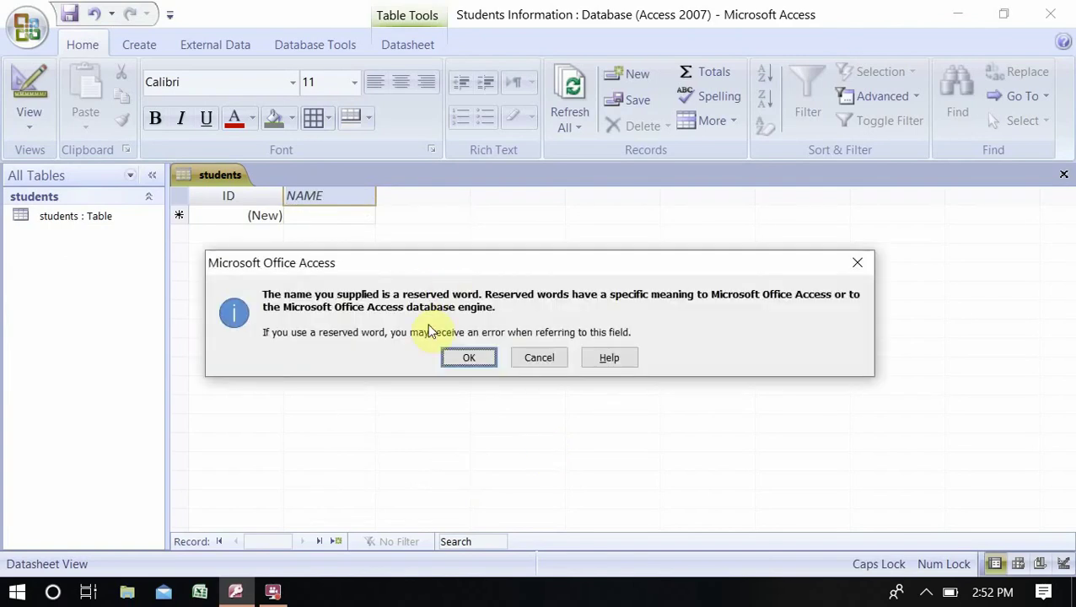
{"action": "left_click", "coordinate": [464, 357]}
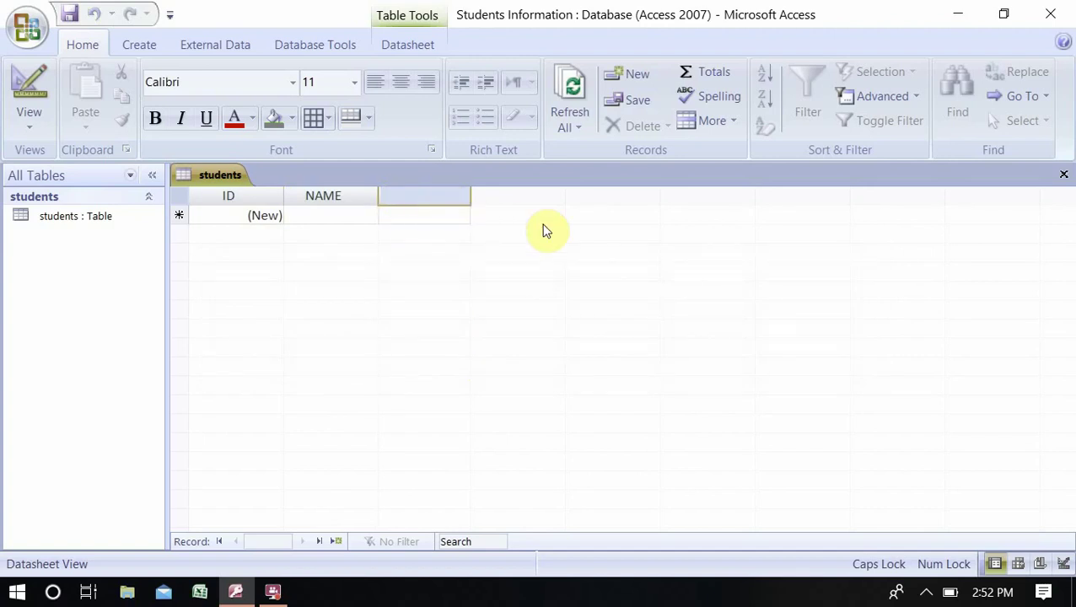
Add the fields "CLASS" and "SEC" after the NAME column in the students table.
{"action": "type", "text": "CLASS"}
{"action": "key", "text": "Return"}
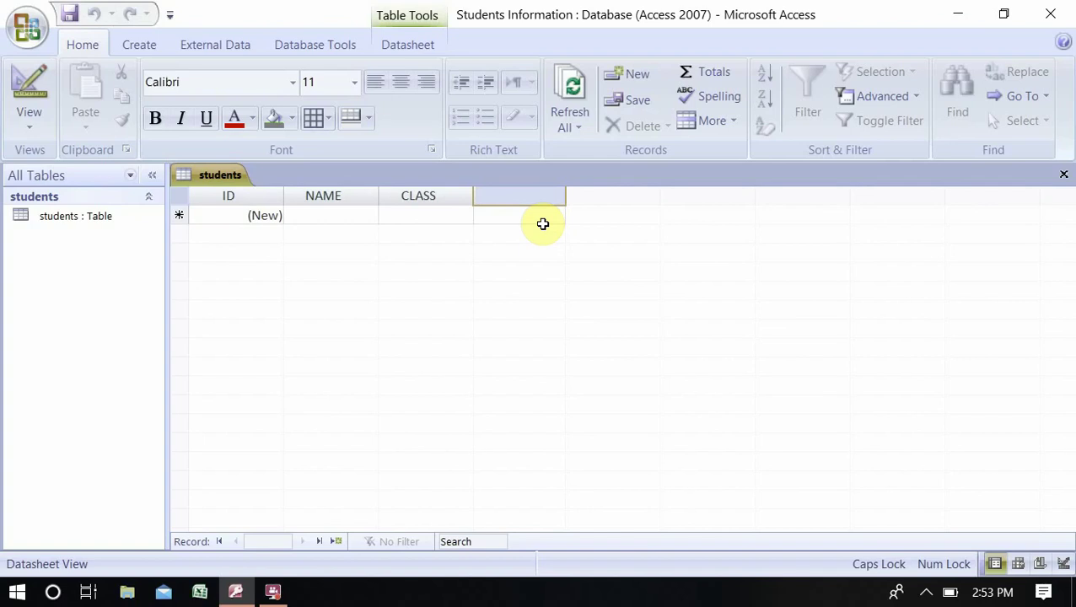
{"action": "type", "text": "DOB"}
{"action": "key", "text": "BackSpace"}
{"action": "key", "text": "BackSpace"}
{"action": "key", "text": "BackSpace"}
{"action": "type", "text": "SEC"}
{"action": "key", "text": "Return"}
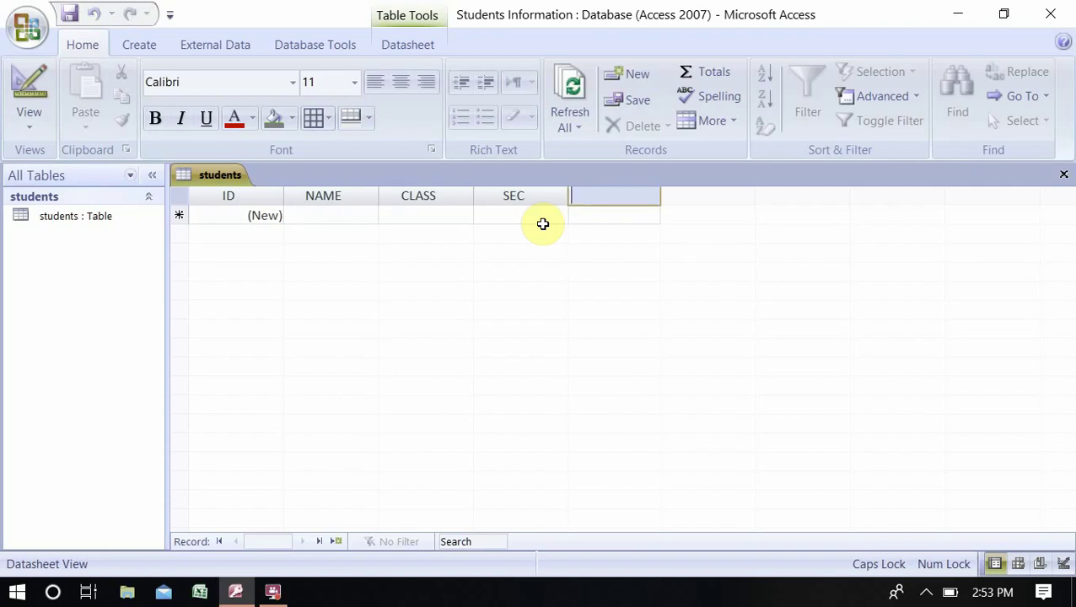
Add the fields "DOB" and "FNAME" after the SEC column, writing FNAME without a period.
{"action": "type", "text": "DOB"}
{"action": "key", "text": "Return"}
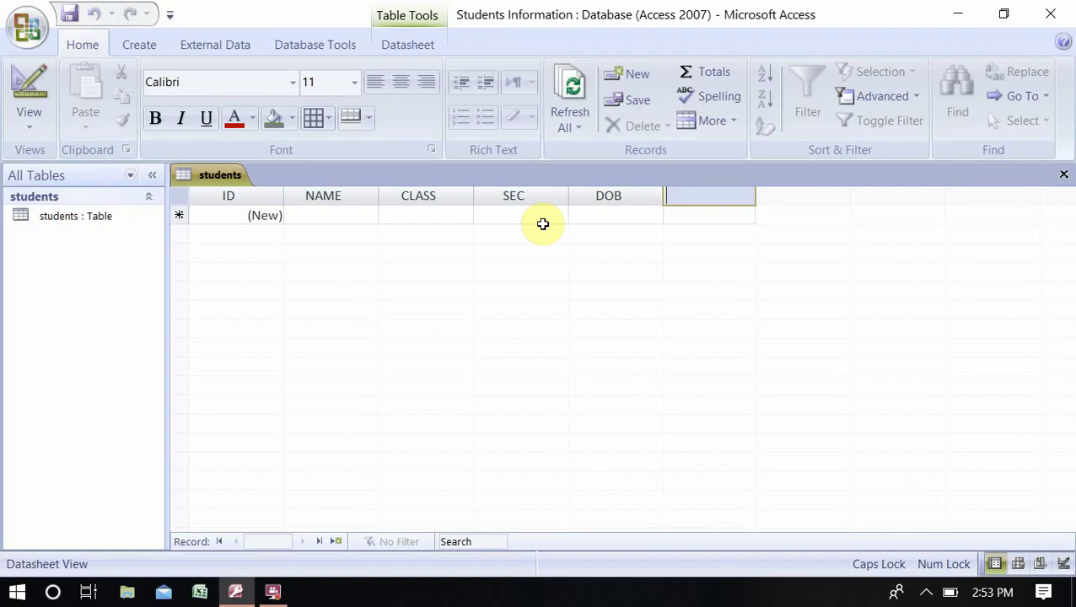
{"action": "type", "text": "F.NAME"}
{"action": "key", "text": "Return"}
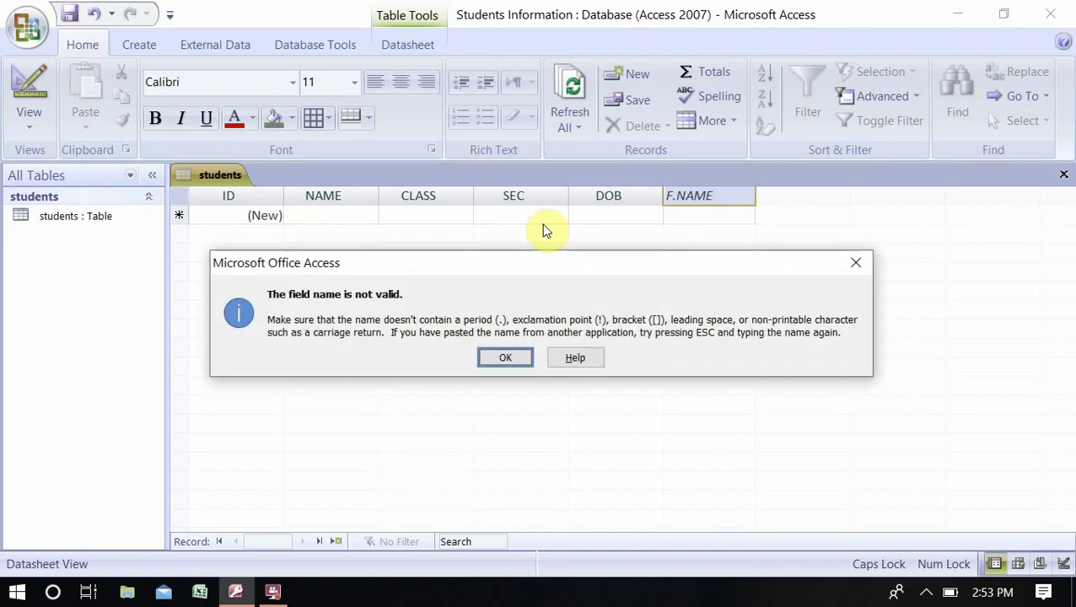
{"action": "left_click", "coordinate": [493, 357]}
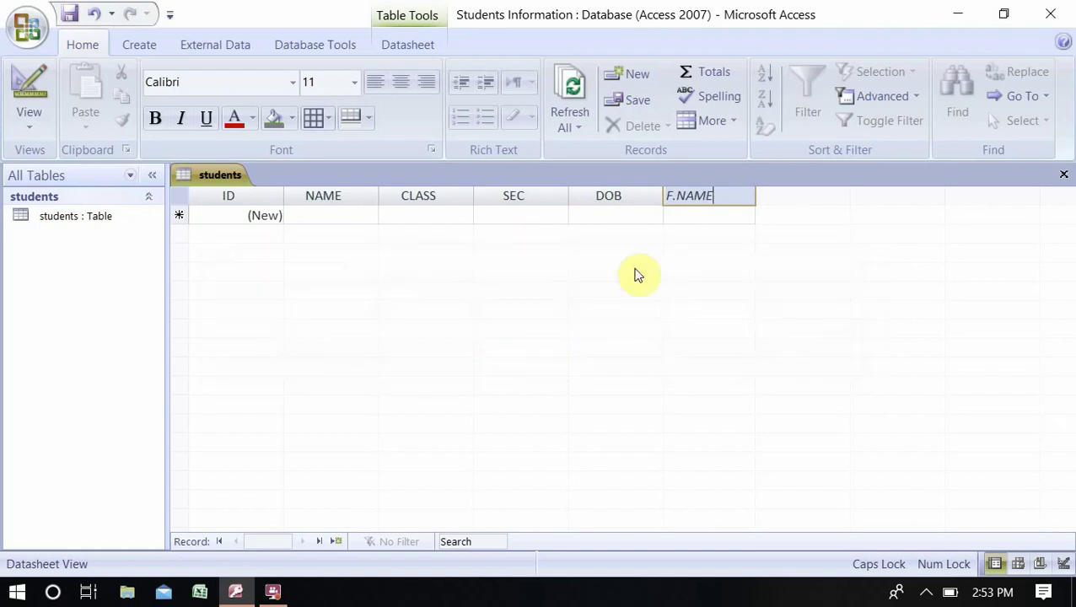
{"action": "left_click", "coordinate": [684, 195]}
{"action": "key", "text": "BackSpace"}
{"action": "key", "text": "BackSpace"}
{"action": "key", "text": "Return"}
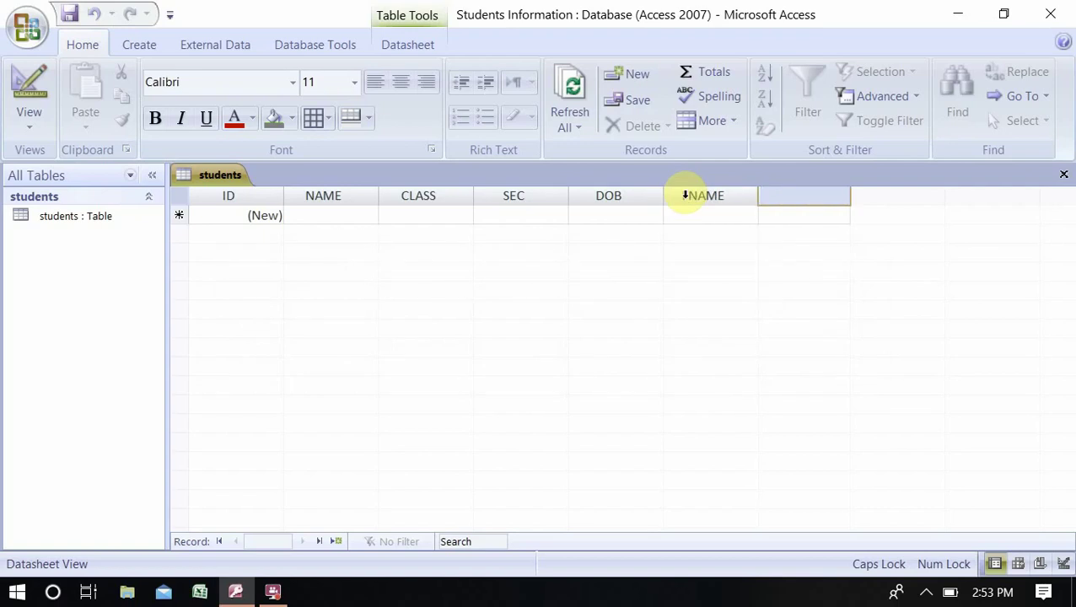
Add the fields "MNAME", "ADDRESS" and "CONTACT" after FNAME, and go to the first record's ID cell.
{"action": "type", "text": "MN"}
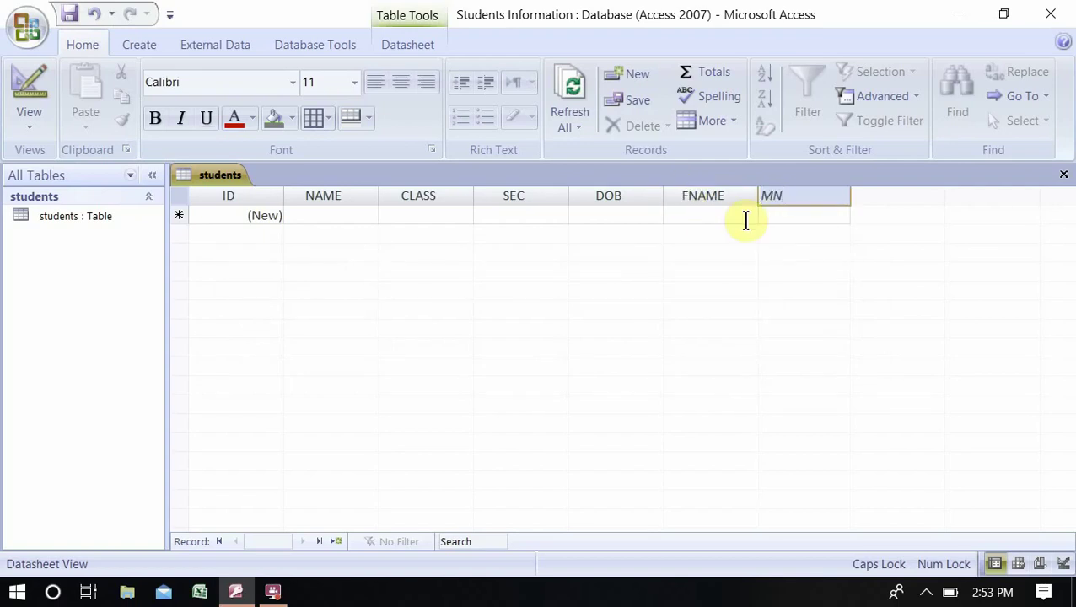
{"action": "type", "text": "AME"}
{"action": "key", "text": "Return"}
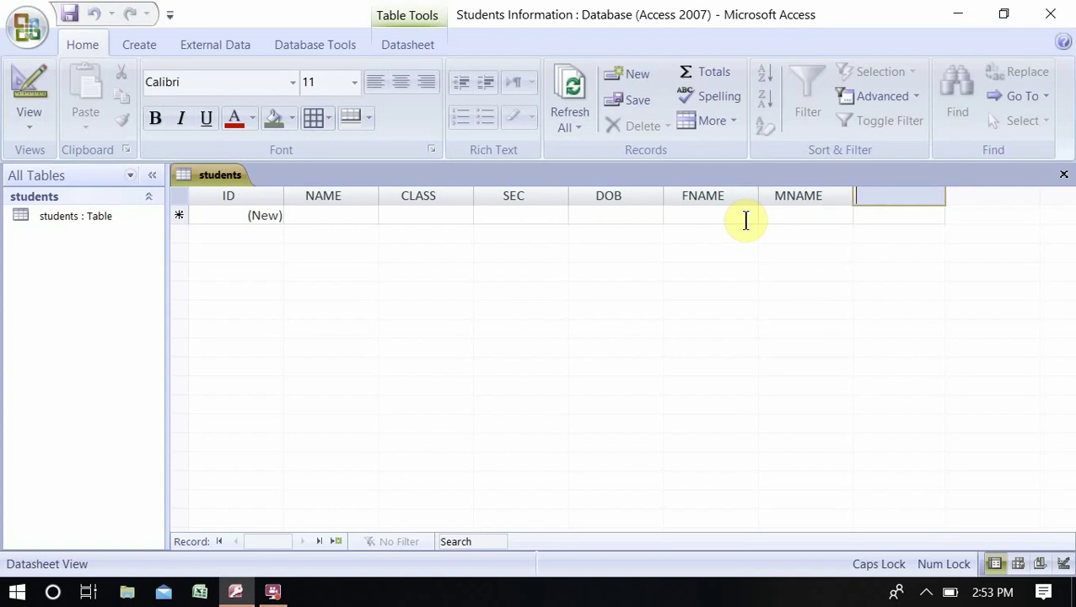
{"action": "type", "text": "ADDRESS"}
{"action": "key", "text": "Return"}
{"action": "type", "text": "C"}
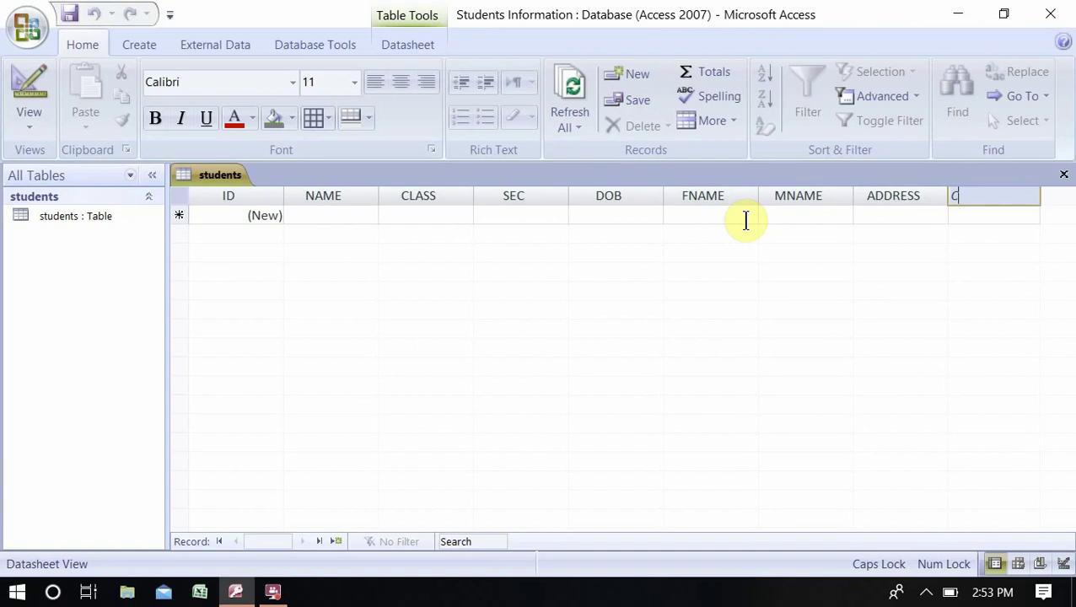
{"action": "type", "text": "ONTACT"}
{"action": "left_click", "coordinate": [1008, 235]}
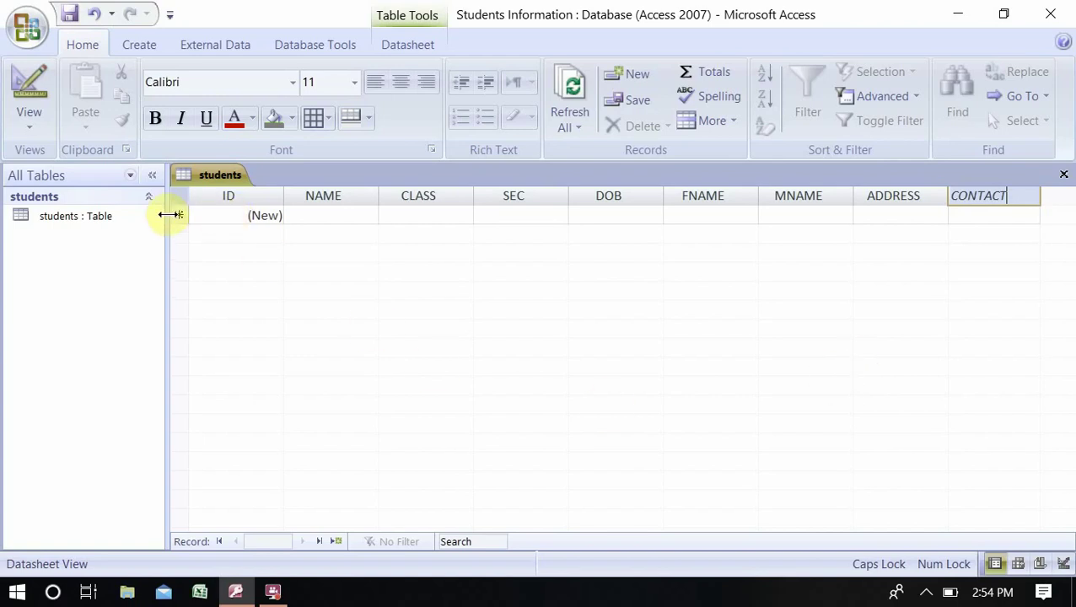
{"action": "left_click", "coordinate": [263, 215]}
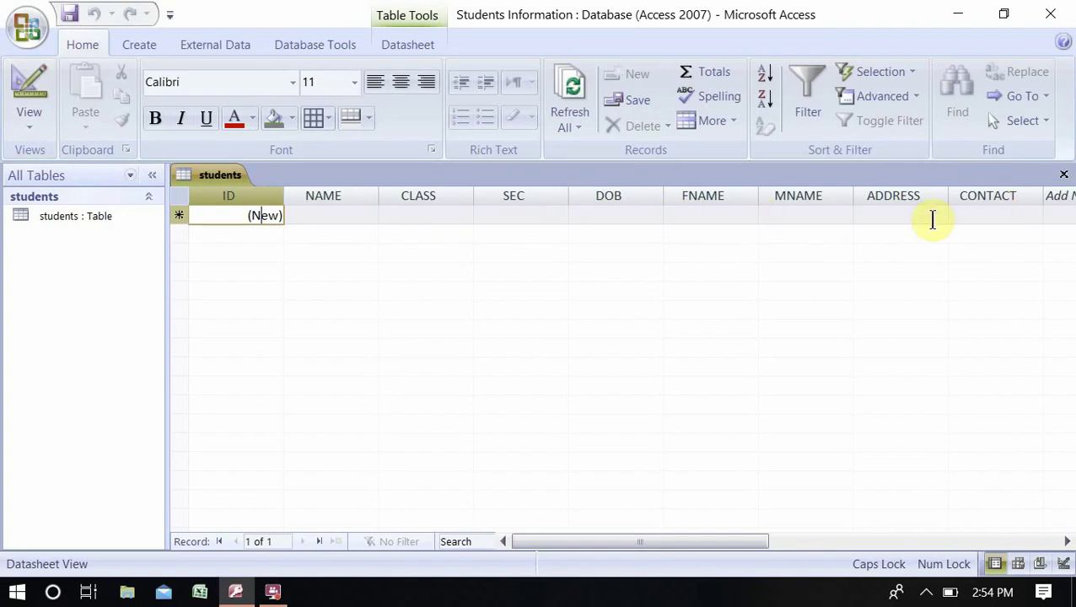
Switch the students table to Design View and review its list of field names and data types.
{"action": "left_click", "coordinate": [26, 128]}
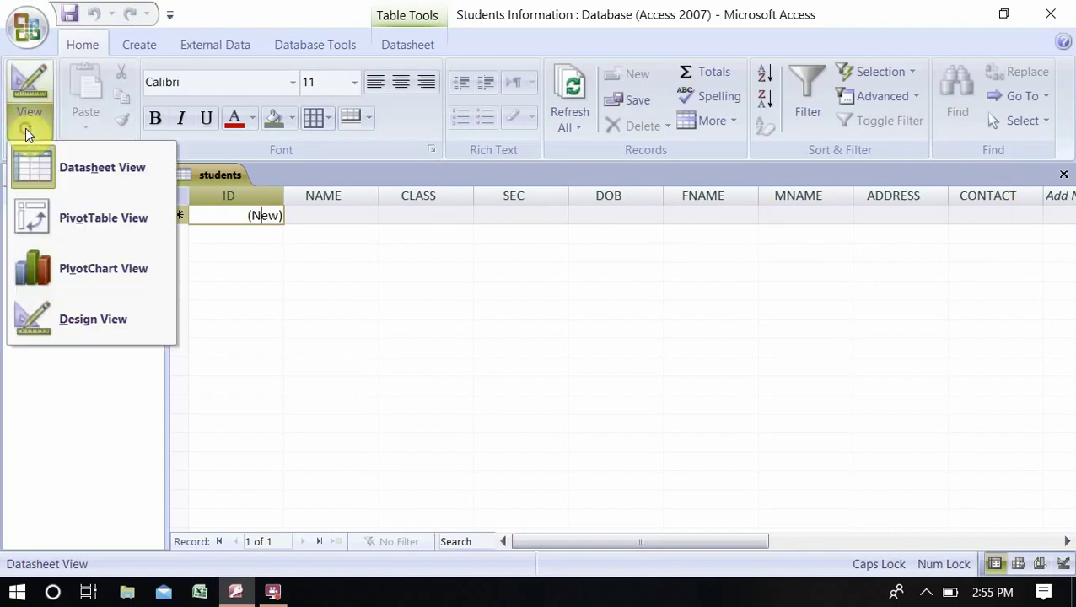
{"action": "left_click", "coordinate": [61, 318]}
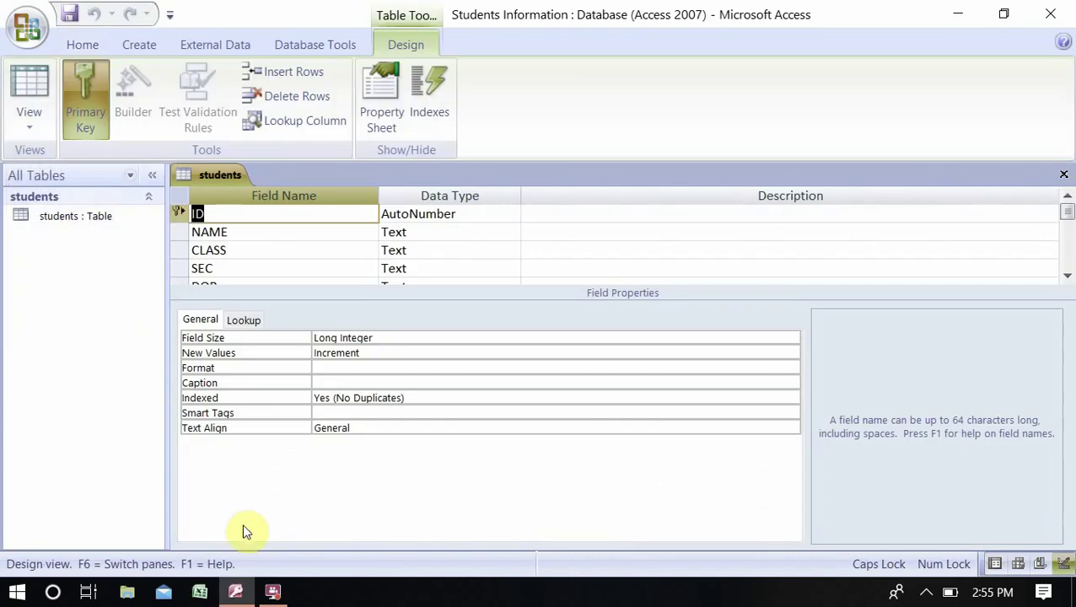
{"action": "left_click", "coordinate": [674, 283]}
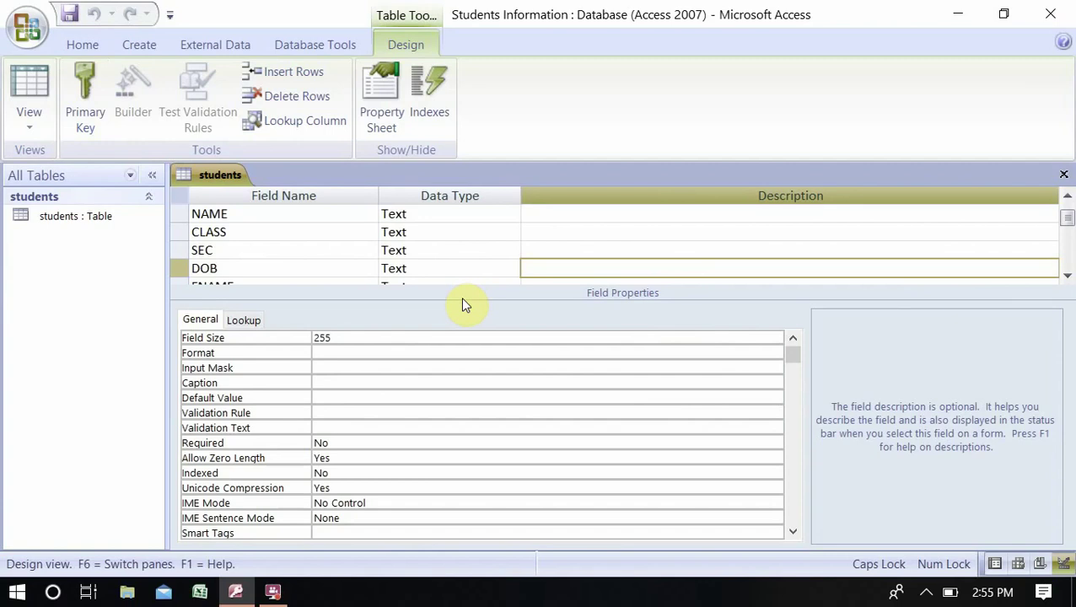
{"action": "scroll", "coordinate": [472, 236], "scroll_direction": "down", "scroll_amount": 2}
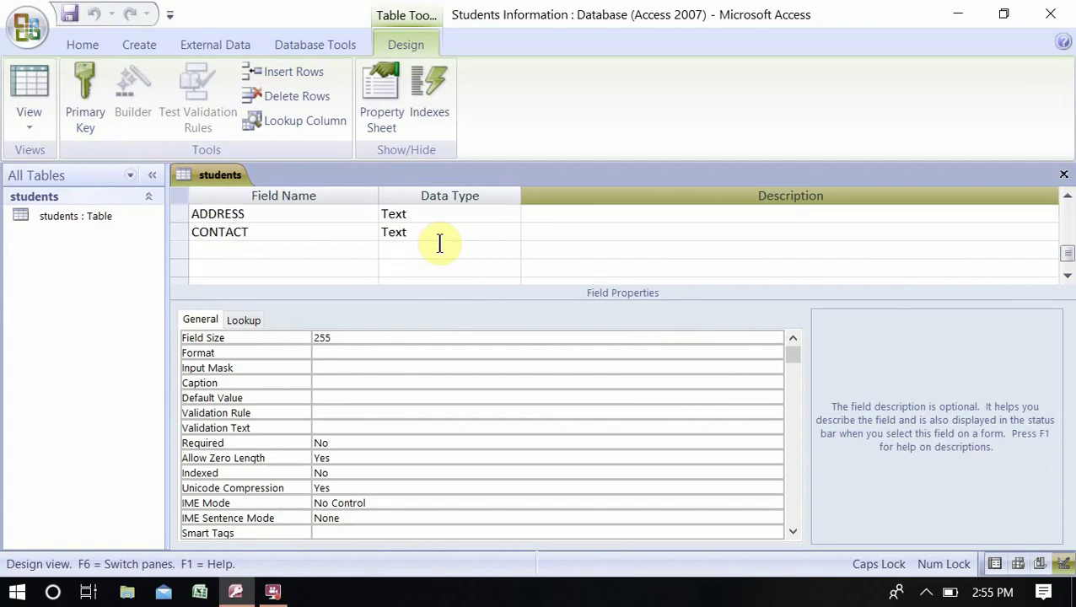
{"action": "scroll", "coordinate": [439, 243], "scroll_direction": "up", "scroll_amount": 1}
{"action": "scroll", "coordinate": [439, 243], "scroll_direction": "up", "scroll_amount": 2}
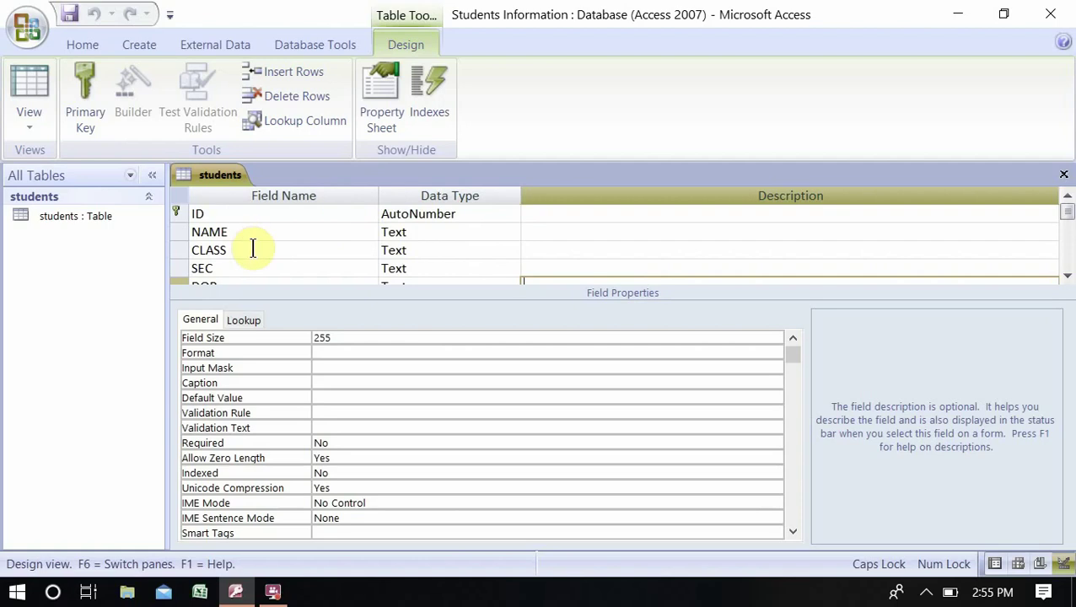
{"action": "scroll", "coordinate": [239, 259], "scroll_direction": "down", "scroll_amount": 1}
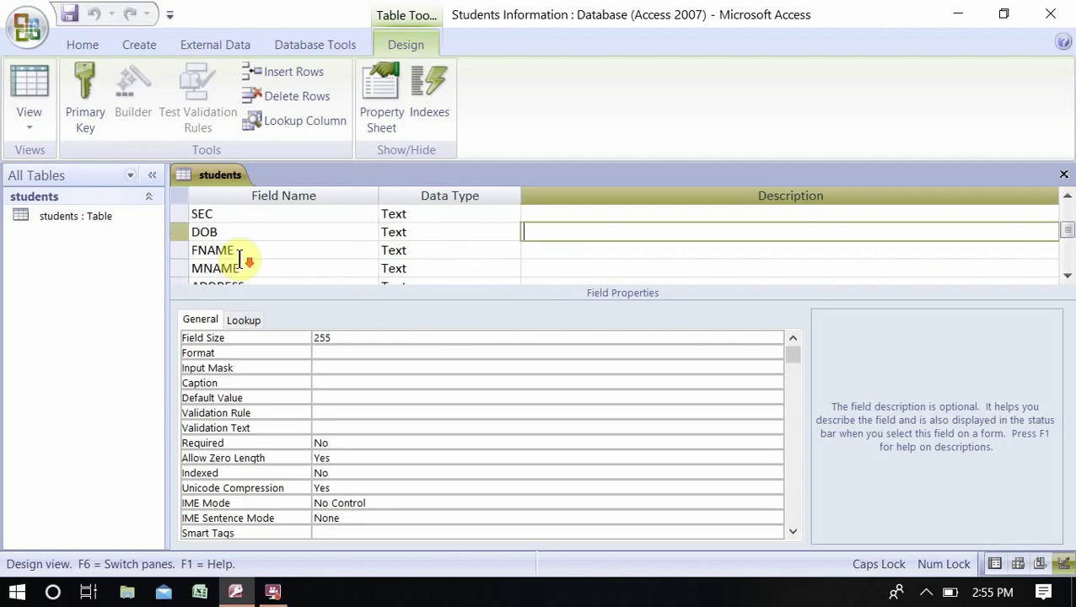
{"action": "scroll", "coordinate": [239, 259], "scroll_direction": "down", "scroll_amount": 1}
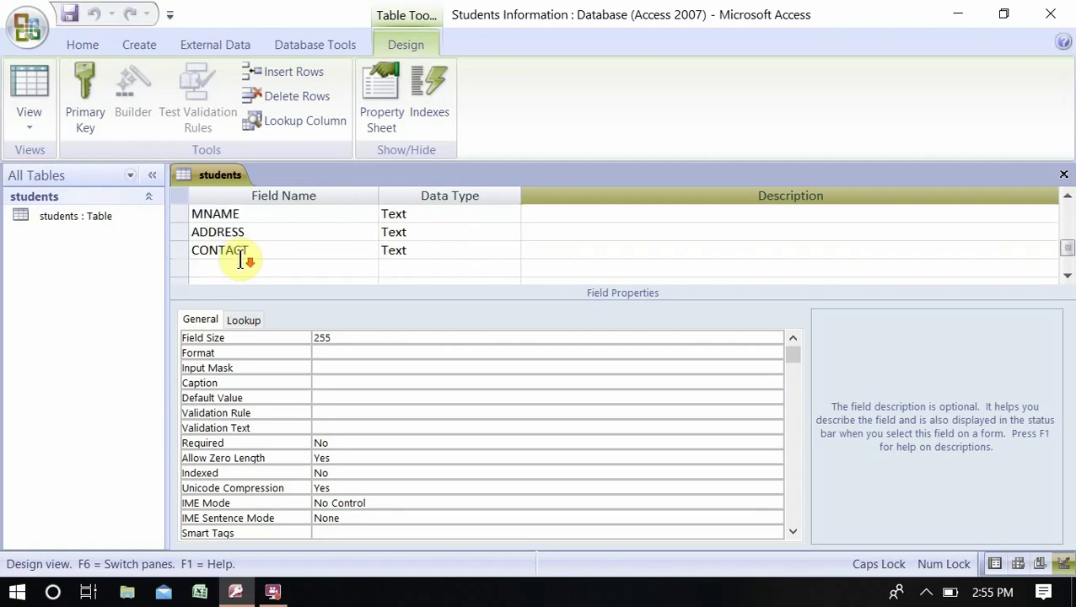
{"action": "scroll", "coordinate": [306, 244], "scroll_direction": "up", "scroll_amount": 2}
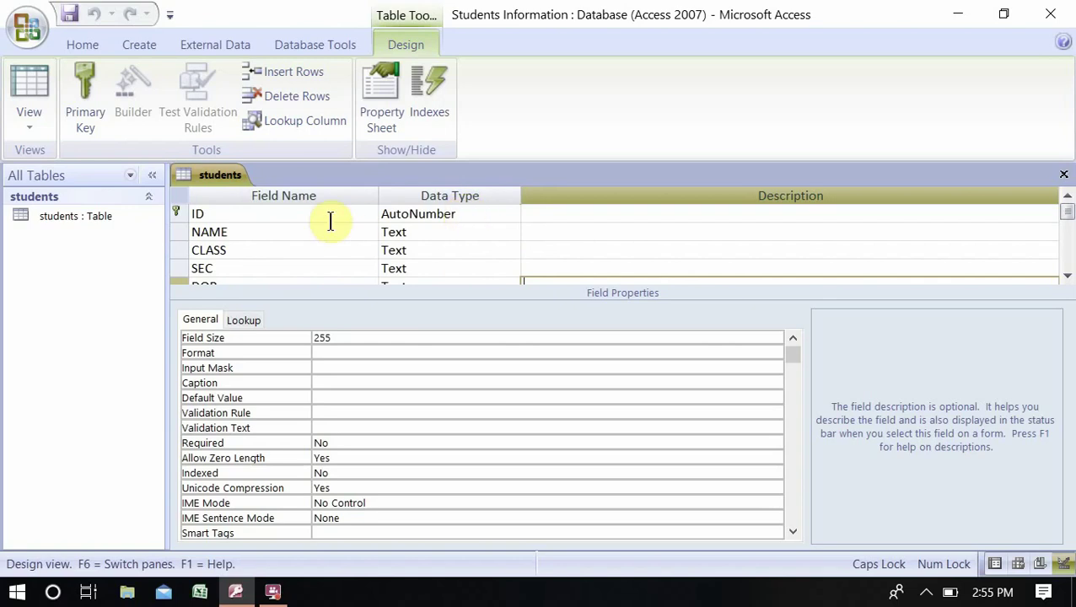
Rename the ID primary key field to "ROLL_NO", using an underscore instead of a period.
{"action": "left_click", "coordinate": [368, 213]}
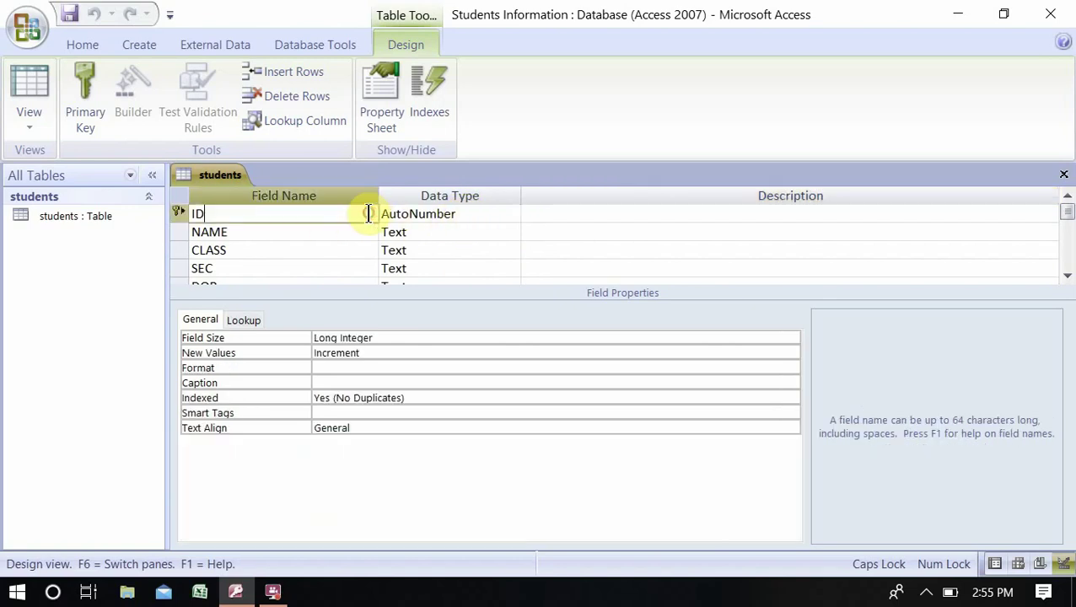
{"action": "key", "text": "BackSpace"}
{"action": "key", "text": "BackSpace"}
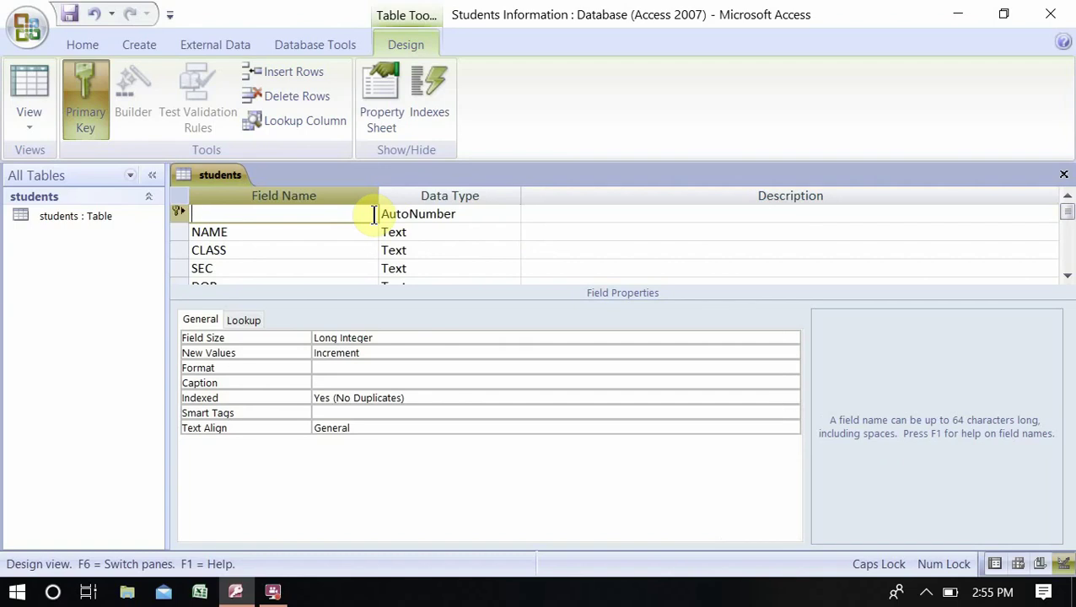
{"action": "type", "text": "ROLL.NO"}
{"action": "left_click", "coordinate": [460, 216]}
{"action": "left_click", "coordinate": [503, 359]}
{"action": "left_click", "coordinate": [226, 213]}
{"action": "key", "text": "BackSpace"}
{"action": "type", "text": "_NO"}
Set the data type of the ROLL_NO and CLASS fields to Number.
{"action": "left_click", "coordinate": [459, 214]}
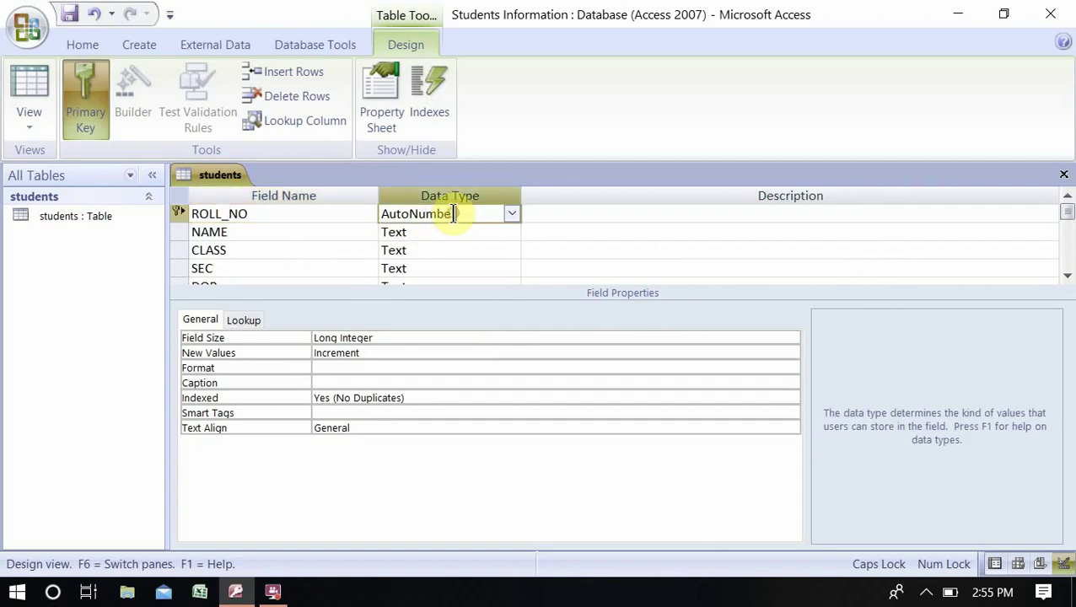
{"action": "left_click", "coordinate": [509, 216]}
{"action": "left_click", "coordinate": [444, 269]}
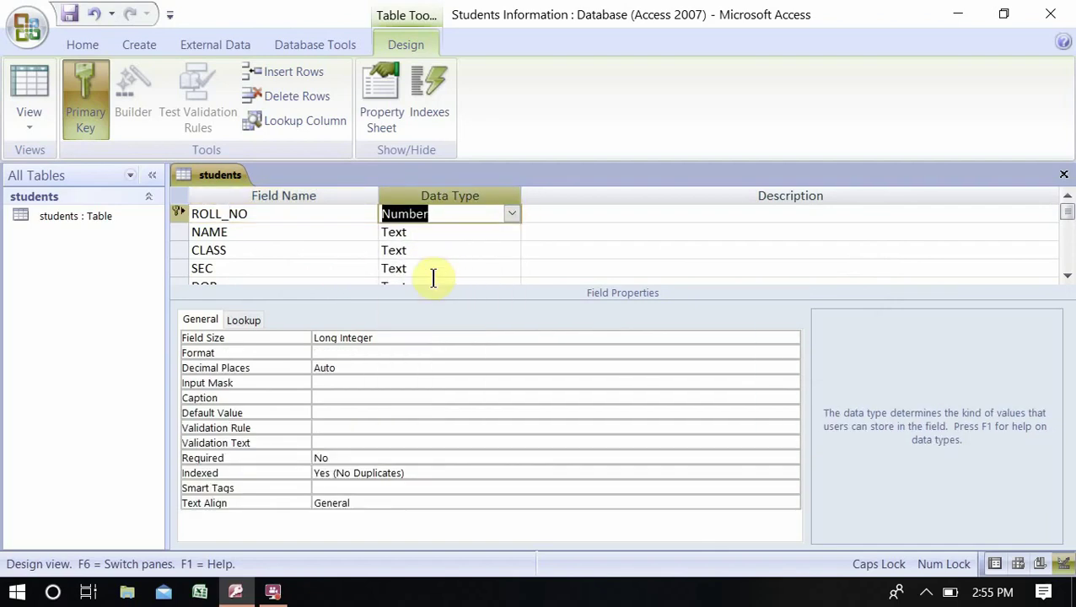
{"action": "left_click", "coordinate": [434, 231]}
{"action": "left_click", "coordinate": [438, 249]}
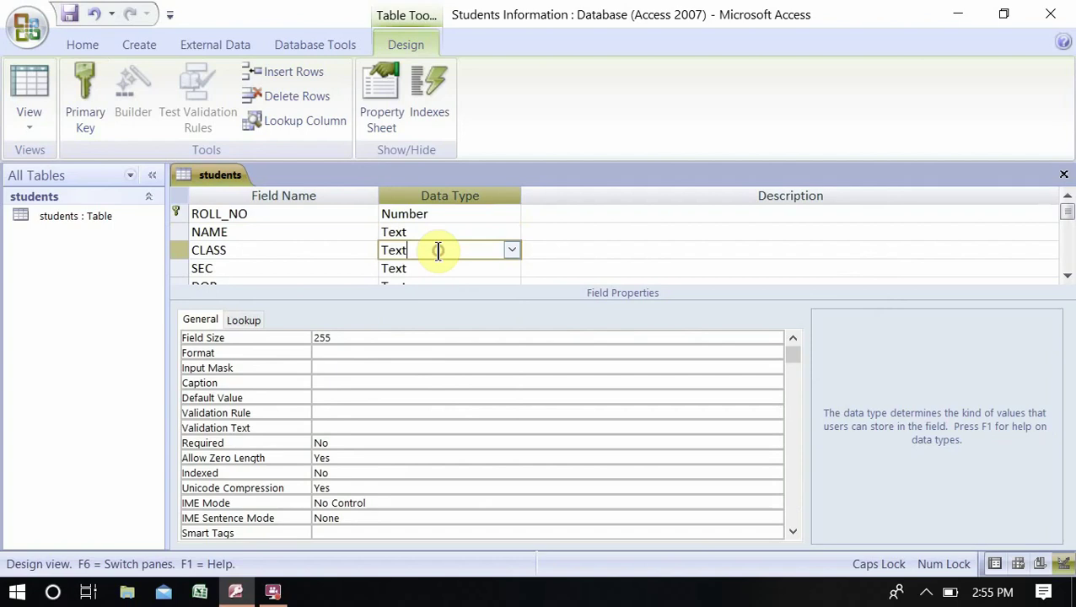
{"action": "left_click", "coordinate": [513, 252]}
{"action": "left_click", "coordinate": [449, 304]}
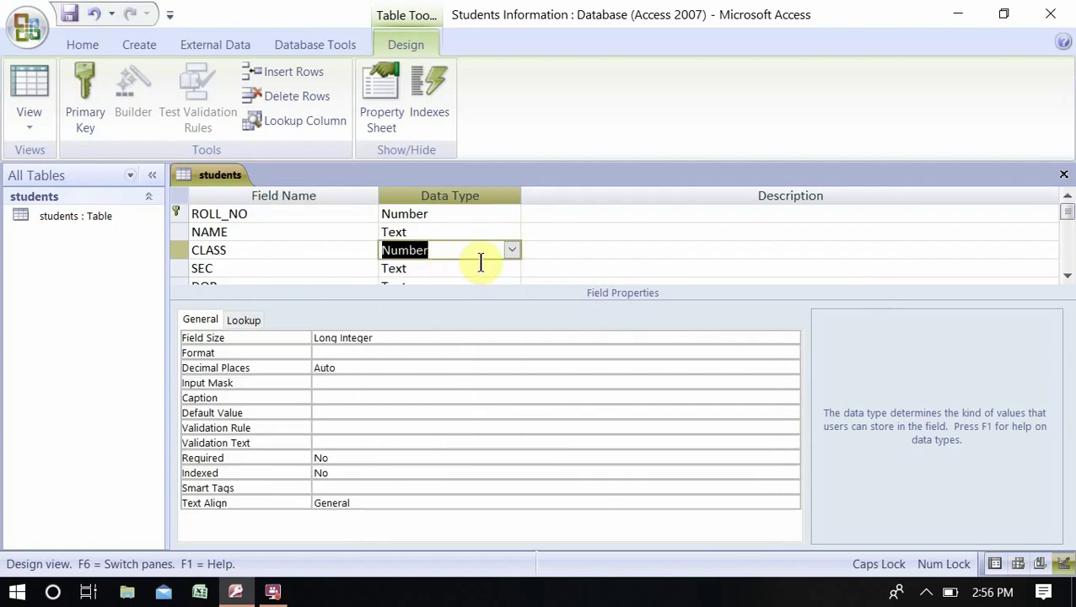
Check the data types from ROLL_NO through SEC, and set the DOB field's data type to Date/Time.
{"action": "left_click", "coordinate": [547, 234]}
{"action": "left_click", "coordinate": [449, 212]}
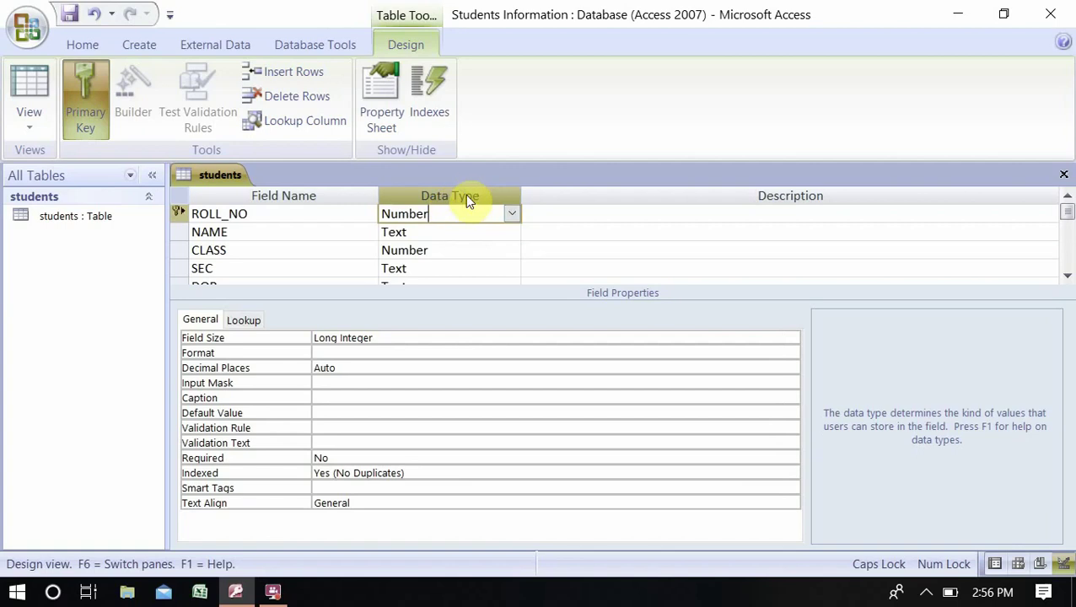
{"action": "left_click", "coordinate": [426, 235]}
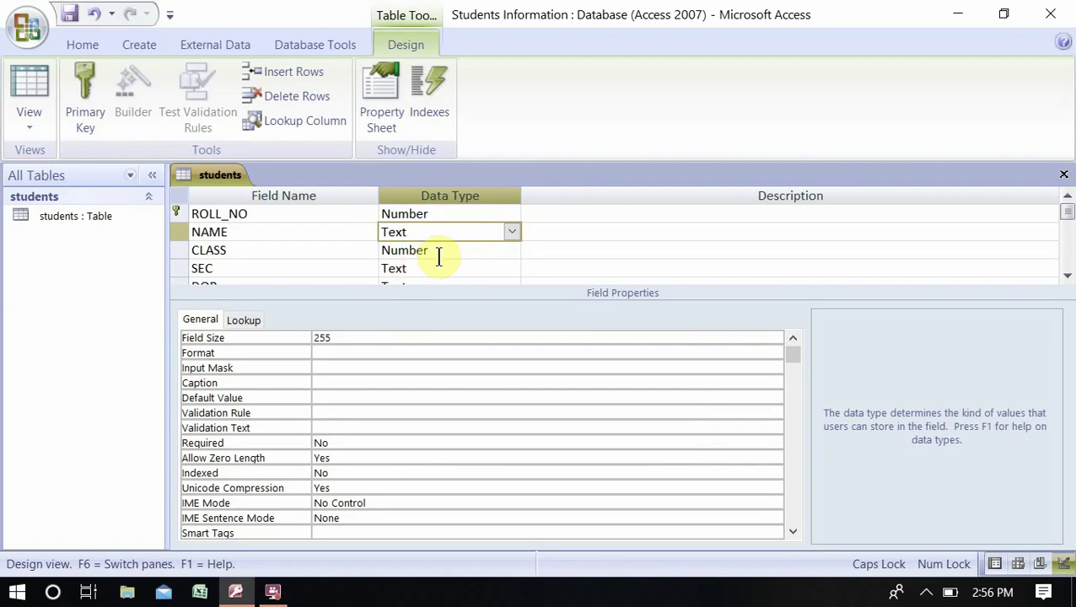
{"action": "left_click", "coordinate": [446, 248]}
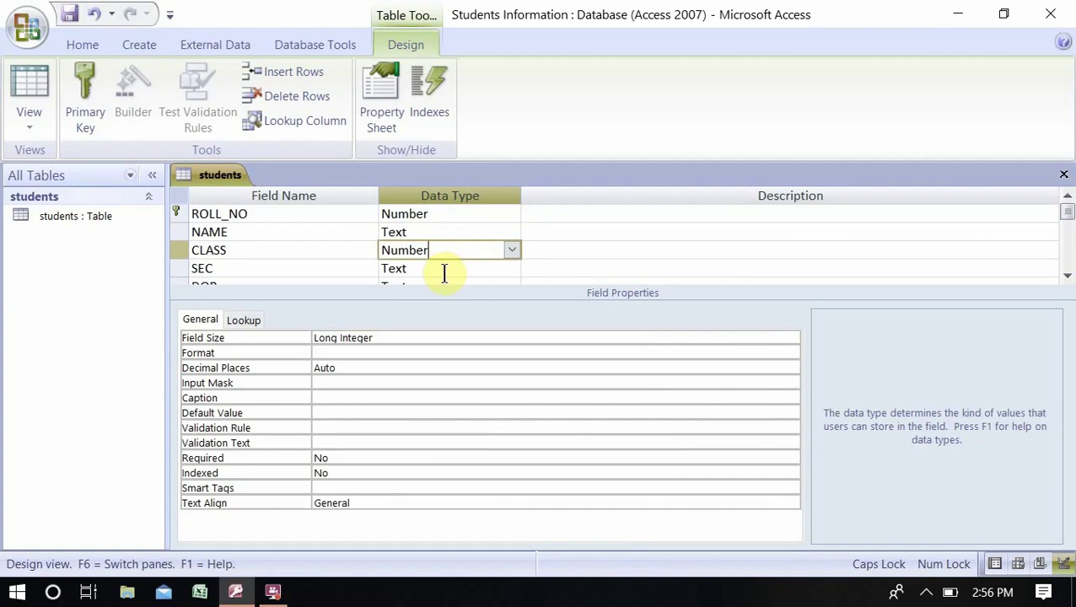
{"action": "left_click", "coordinate": [446, 268]}
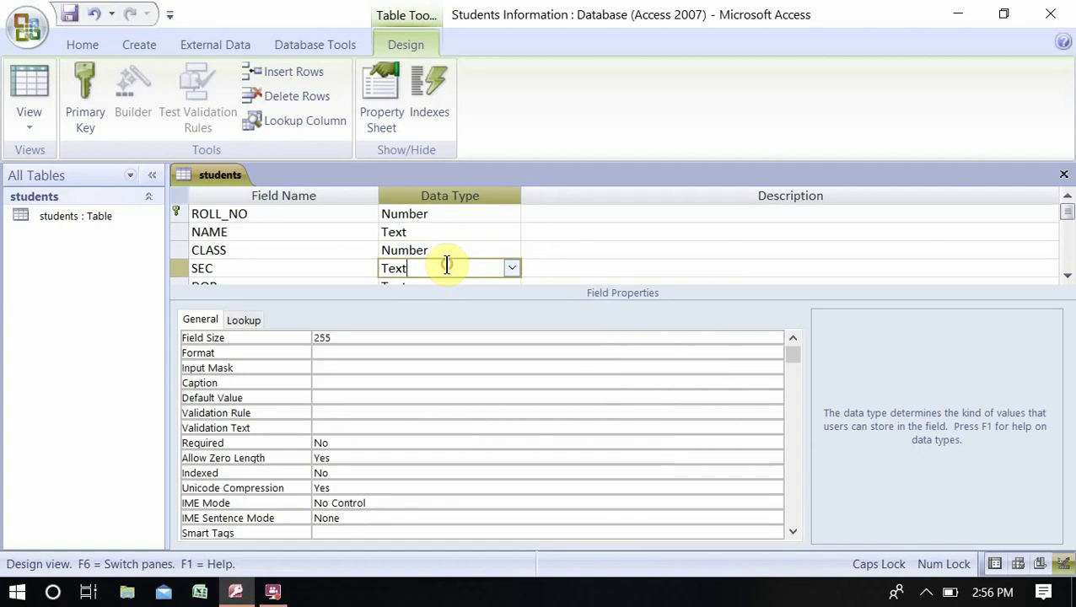
{"action": "scroll", "coordinate": [540, 253], "scroll_direction": "down", "scroll_amount": 1}
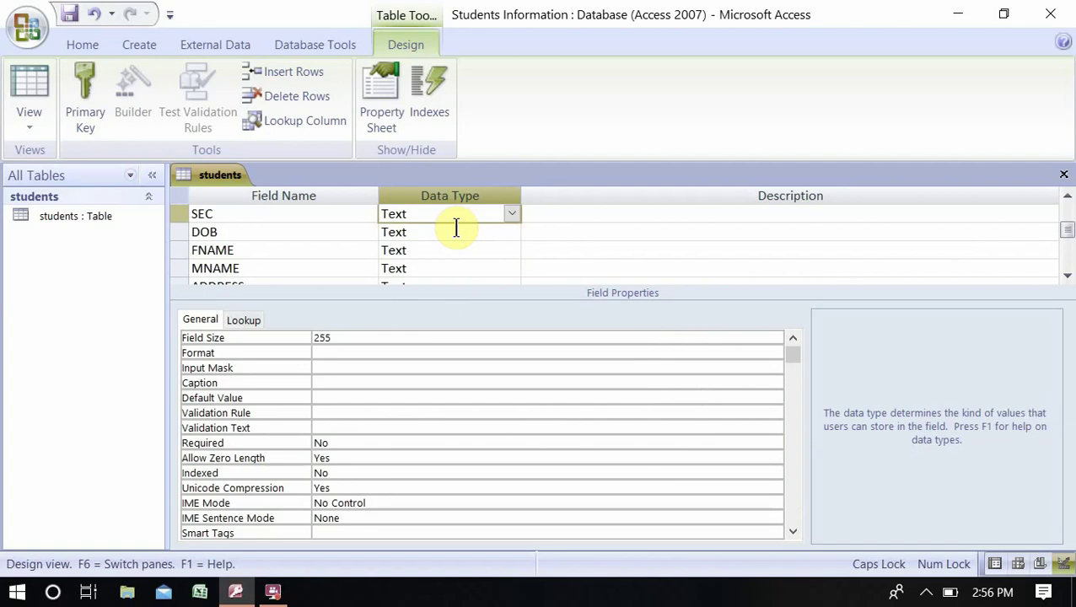
{"action": "left_click", "coordinate": [455, 232]}
{"action": "left_click", "coordinate": [511, 233]}
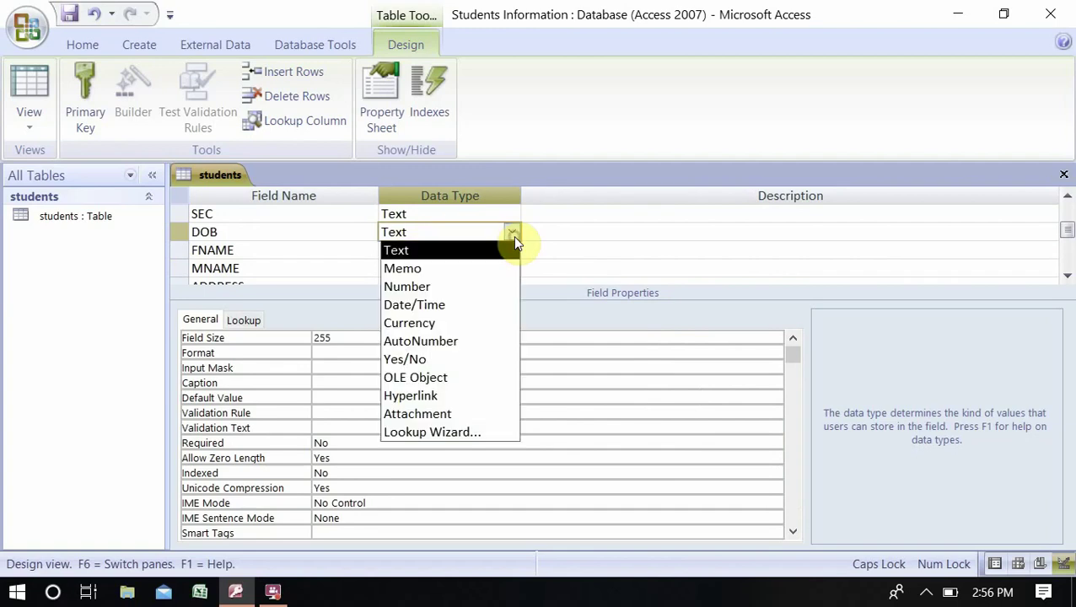
{"action": "left_click", "coordinate": [457, 306]}
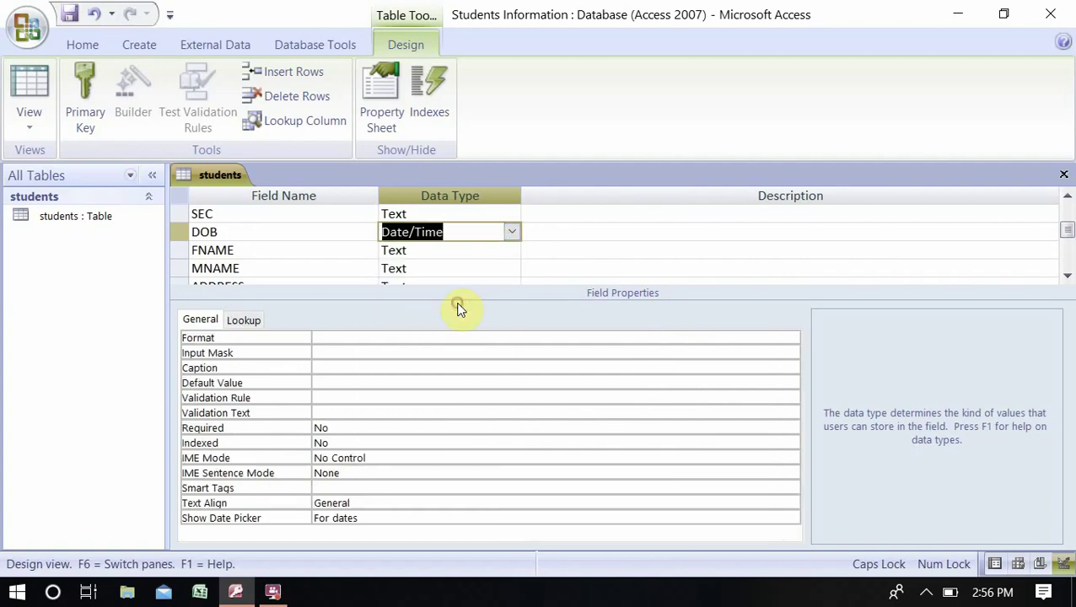
Set the CONTACT field's data type to Number, keeping ADDRESS as Text, and save the table while returning to Datasheet View.
{"action": "left_click", "coordinate": [463, 249]}
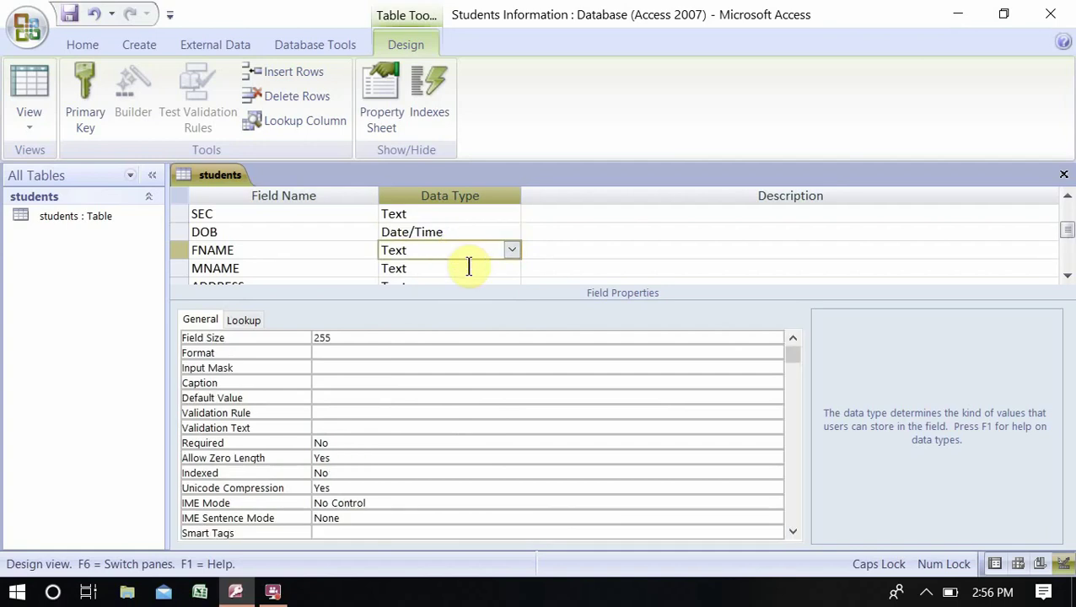
{"action": "left_click", "coordinate": [469, 267]}
{"action": "scroll", "coordinate": [468, 268], "scroll_direction": "down", "scroll_amount": 1}
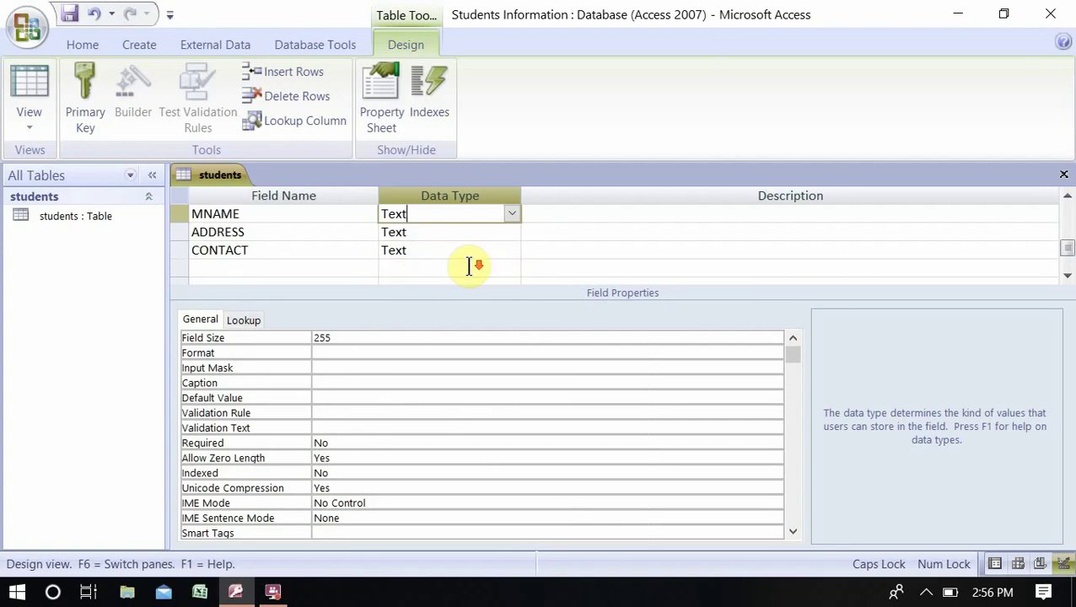
{"action": "left_click", "coordinate": [440, 233]}
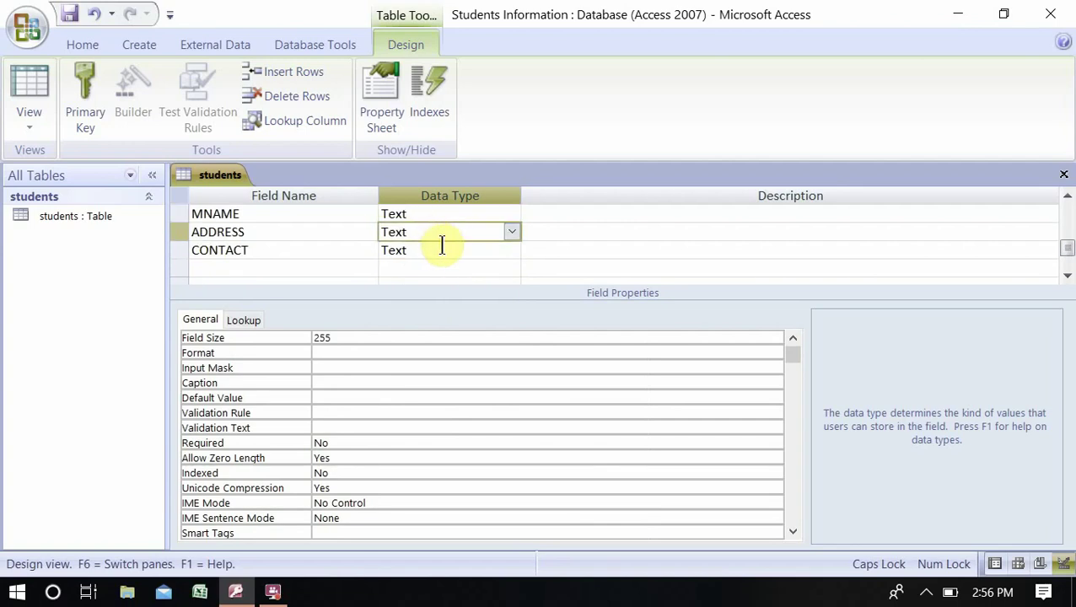
{"action": "left_click", "coordinate": [512, 231]}
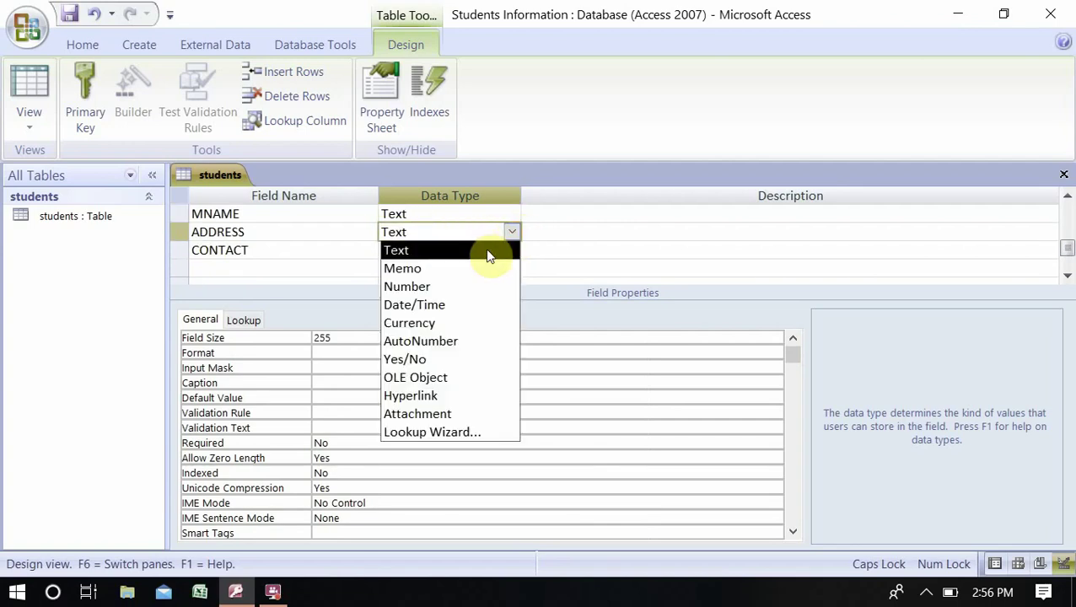
{"action": "left_click", "coordinate": [552, 221]}
{"action": "left_click", "coordinate": [439, 253]}
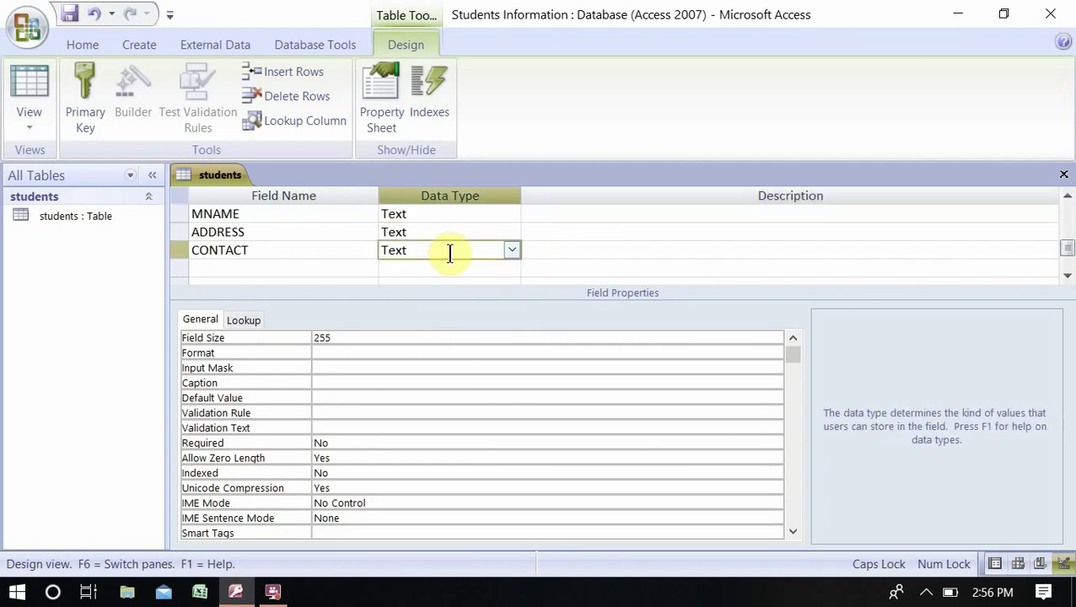
{"action": "left_click", "coordinate": [512, 250]}
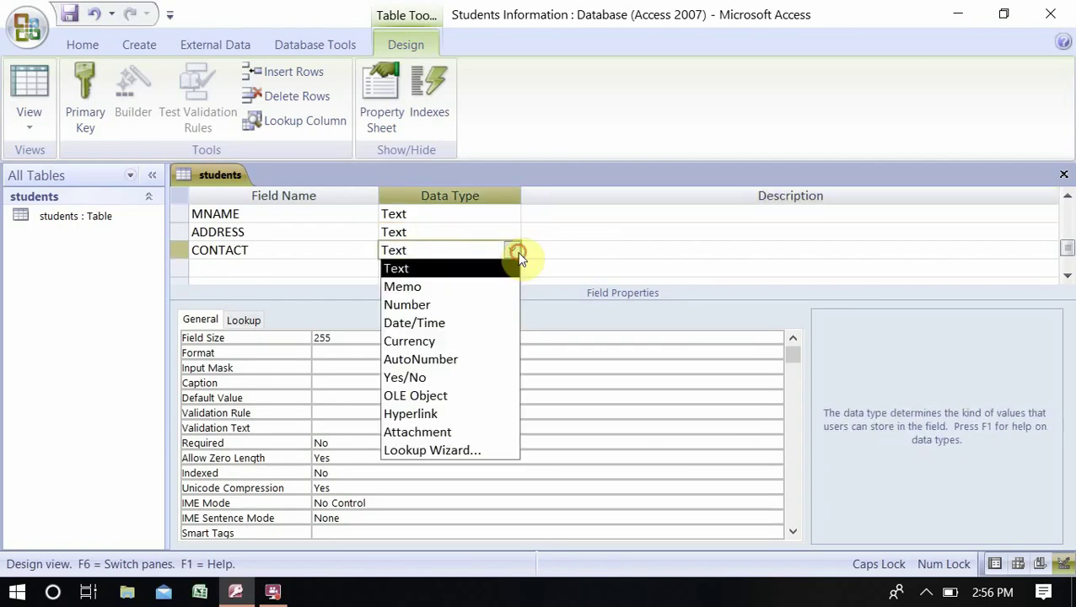
{"action": "left_click", "coordinate": [451, 303]}
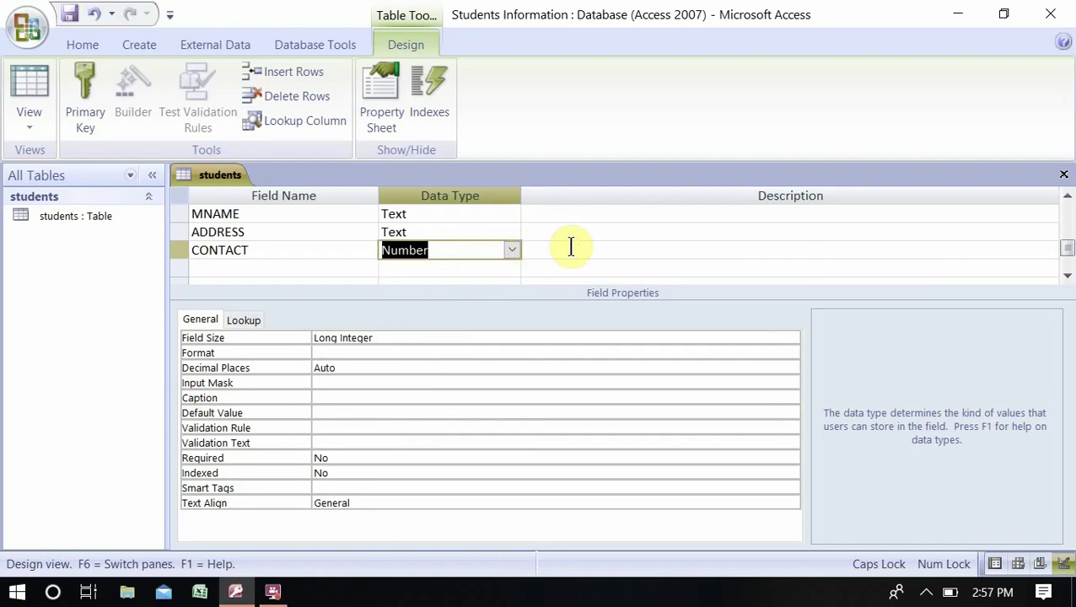
{"action": "left_click", "coordinate": [29, 85]}
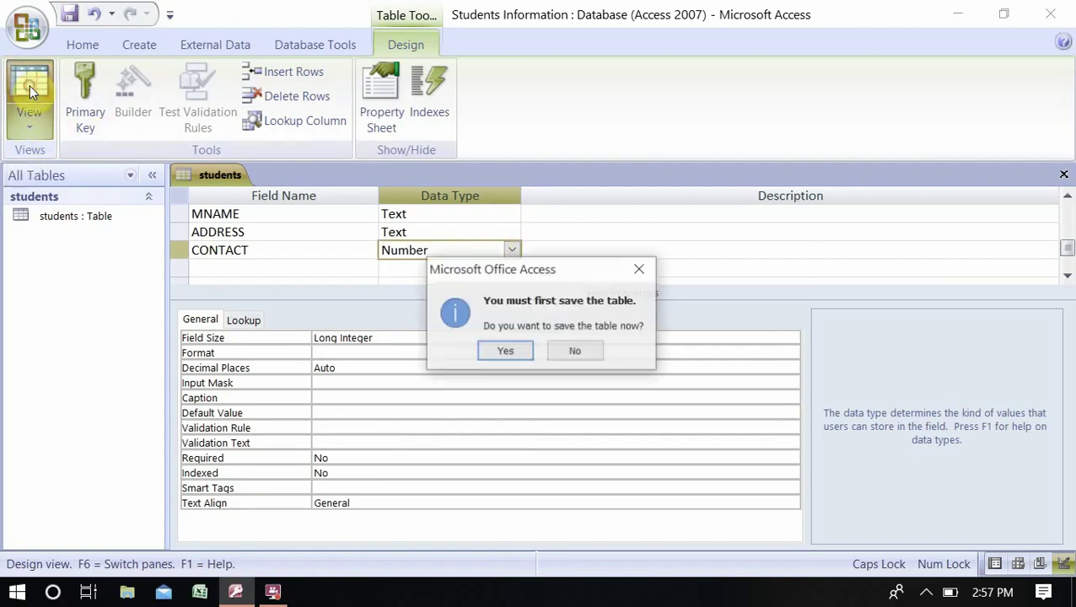
{"action": "left_click", "coordinate": [503, 352]}
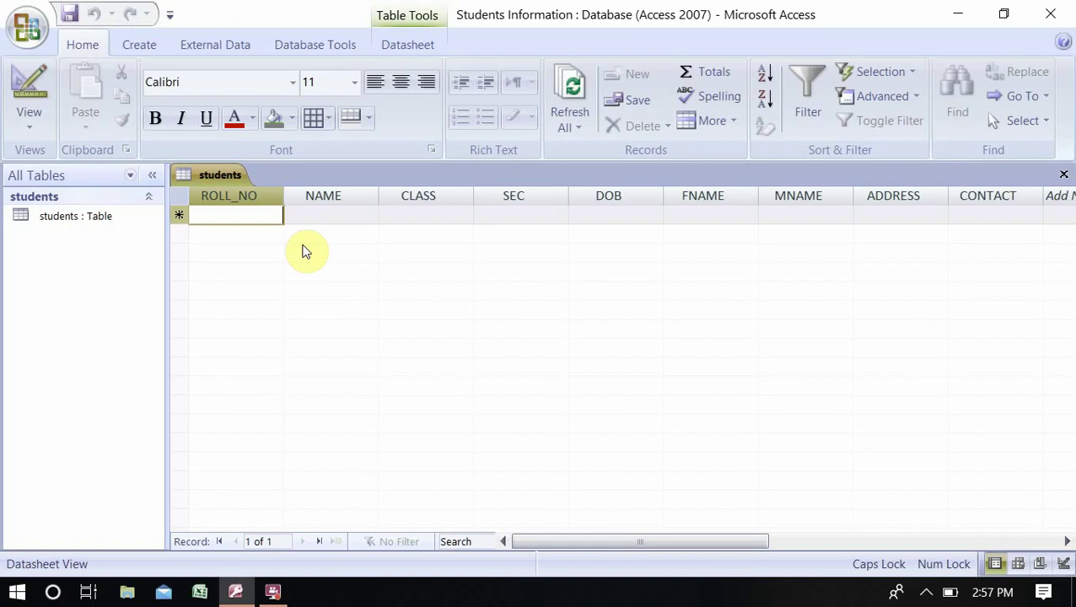
Fill in the first record with ROLL_NO 1, the student's name, CLASS 7, SEC A and the date of birth.
{"action": "type", "text": "1"}
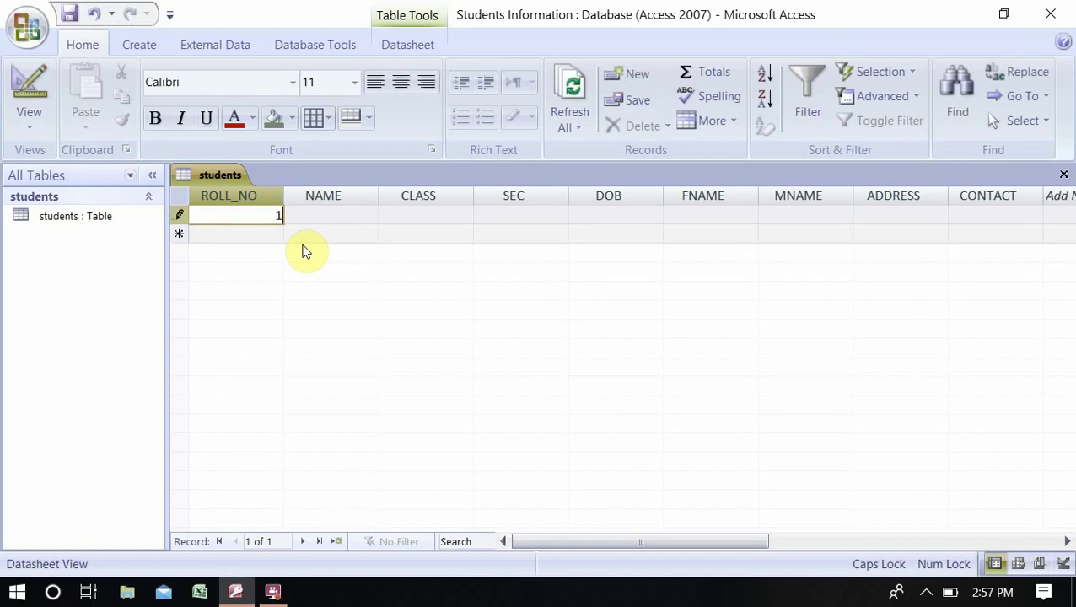
{"action": "key", "text": "Tab"}
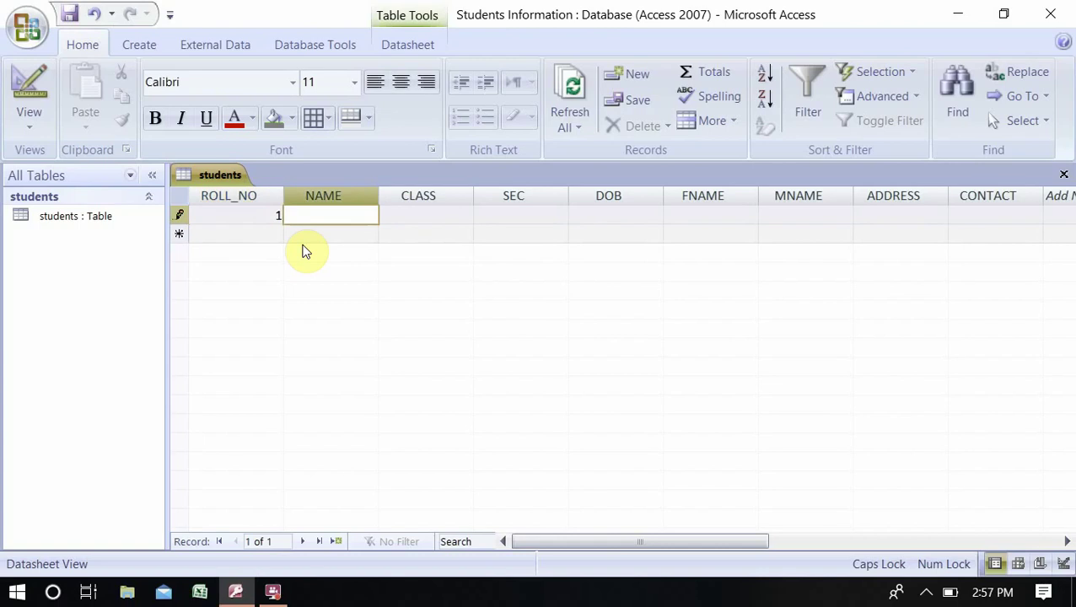
{"action": "type", "text": "ASHIS"}
{"action": "key", "text": "Tab"}
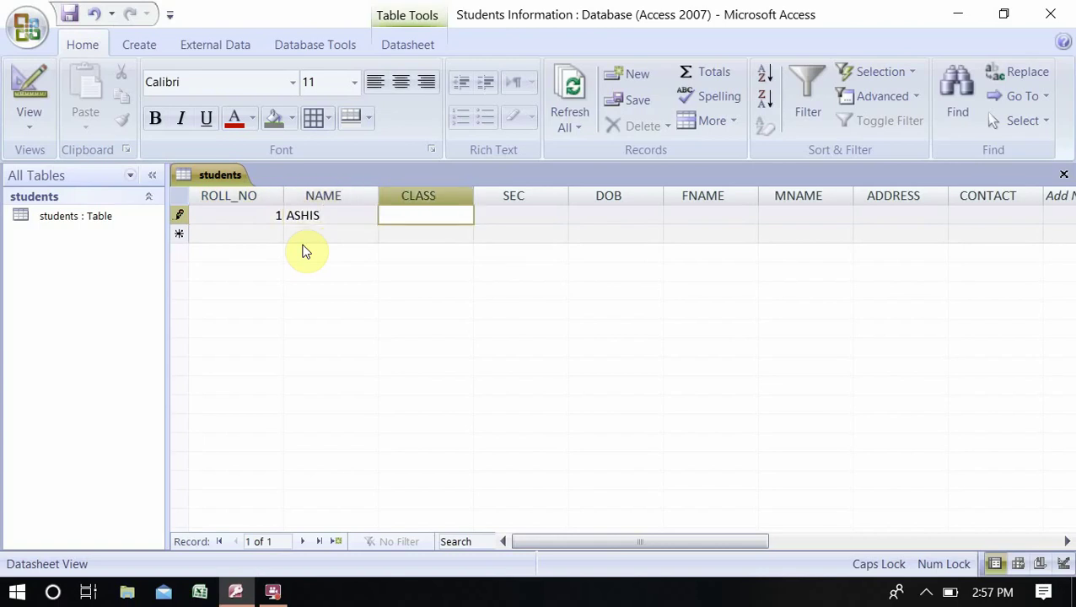
{"action": "type", "text": "7"}
{"action": "key", "text": "Tab"}
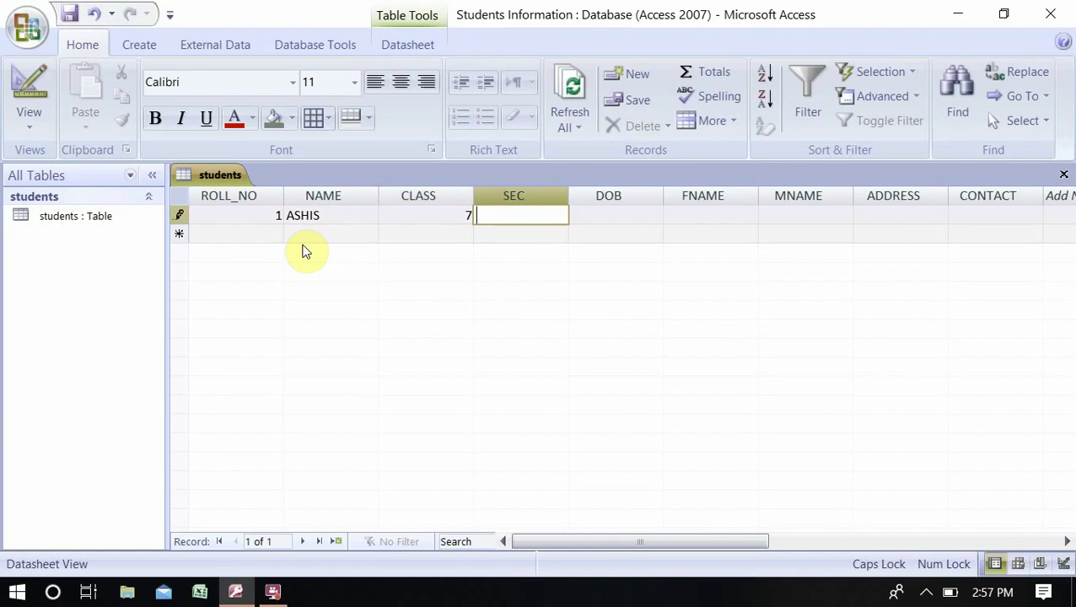
{"action": "type", "text": "A"}
{"action": "key", "text": "Tab"}
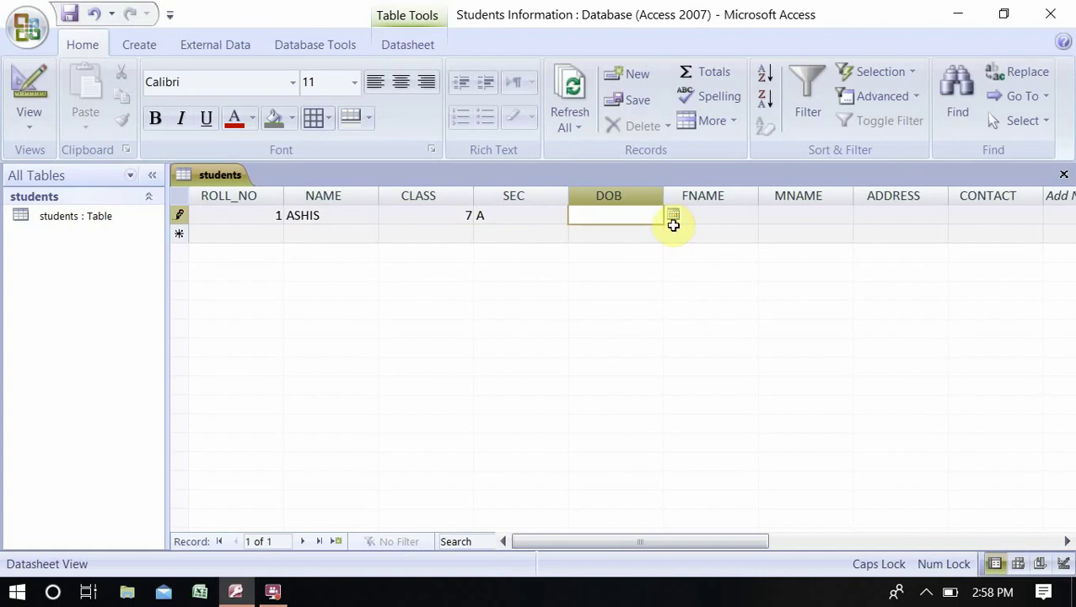
{"action": "left_click", "coordinate": [672, 215]}
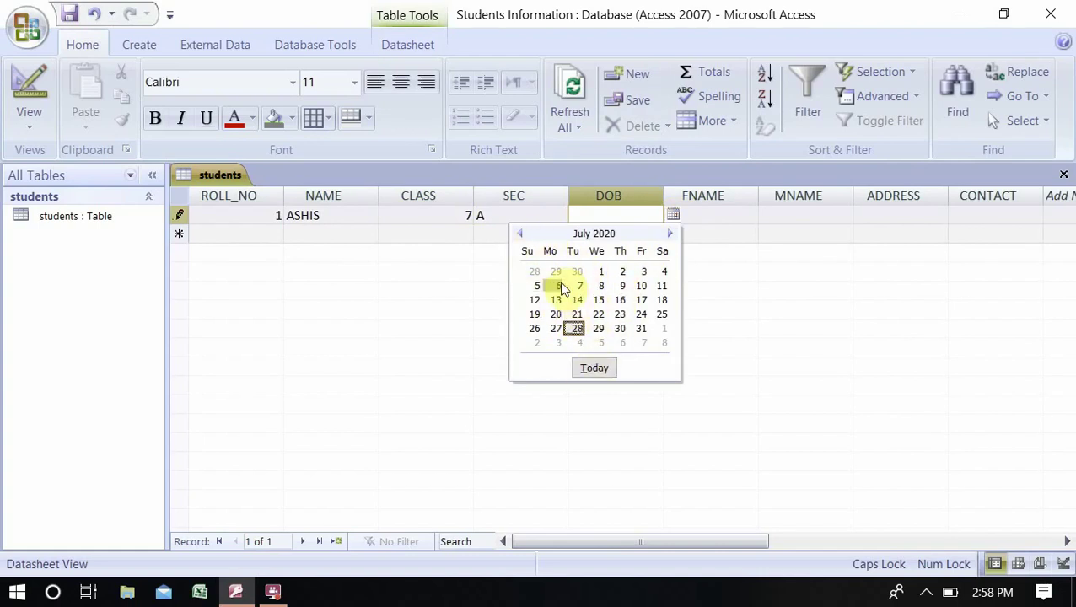
{"action": "left_click", "coordinate": [557, 286]}
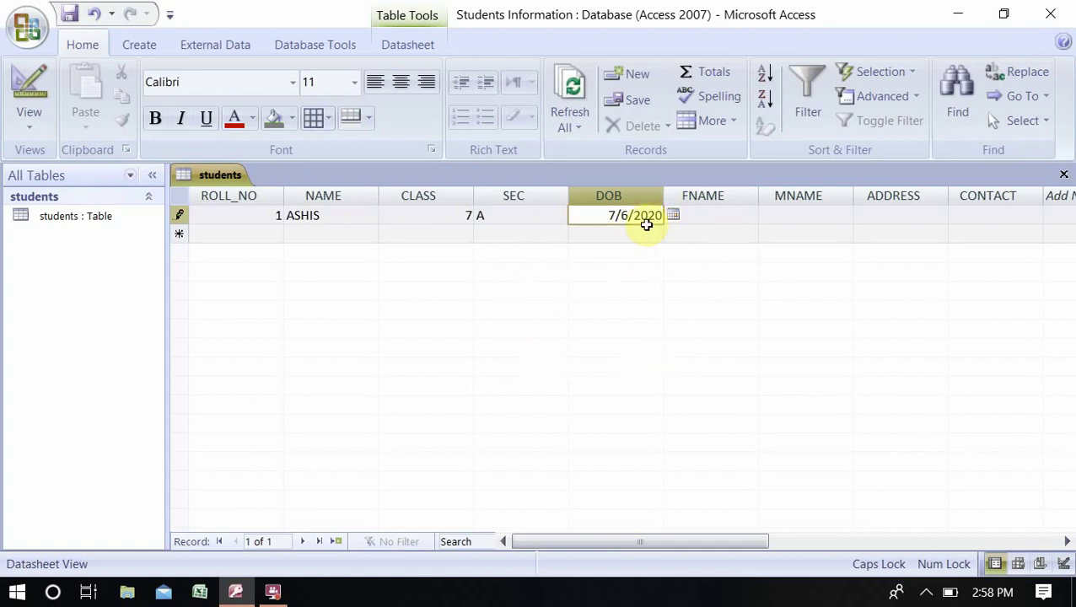